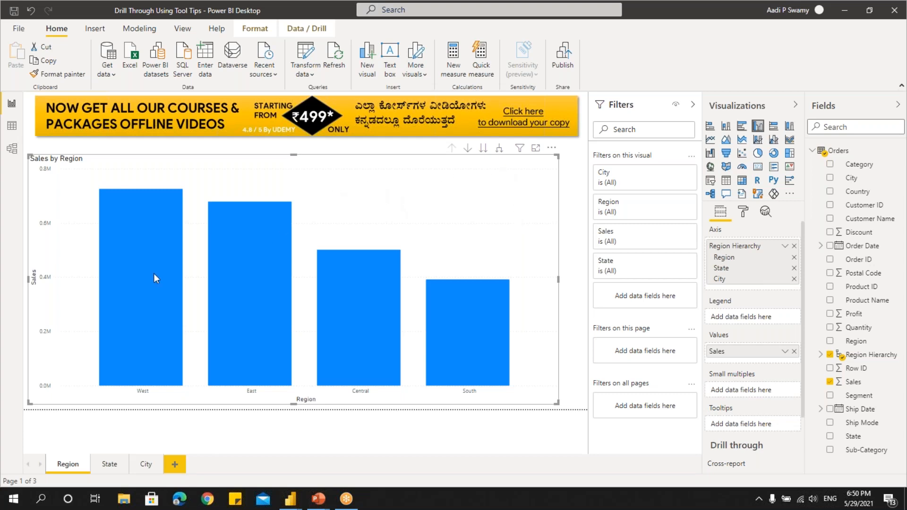
Drill down through the tooltip from the West region to its states, and from California to its cities
mouse_move(160, 302)
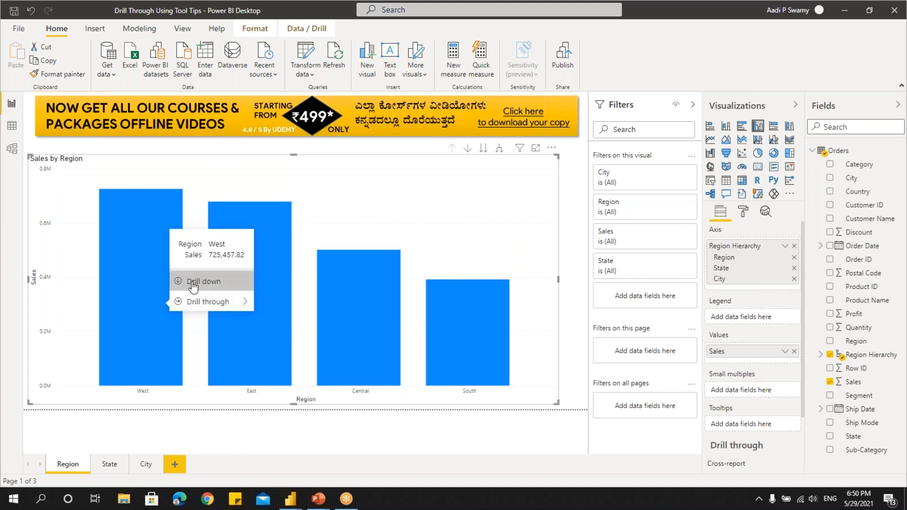
mouse_move(198, 307)
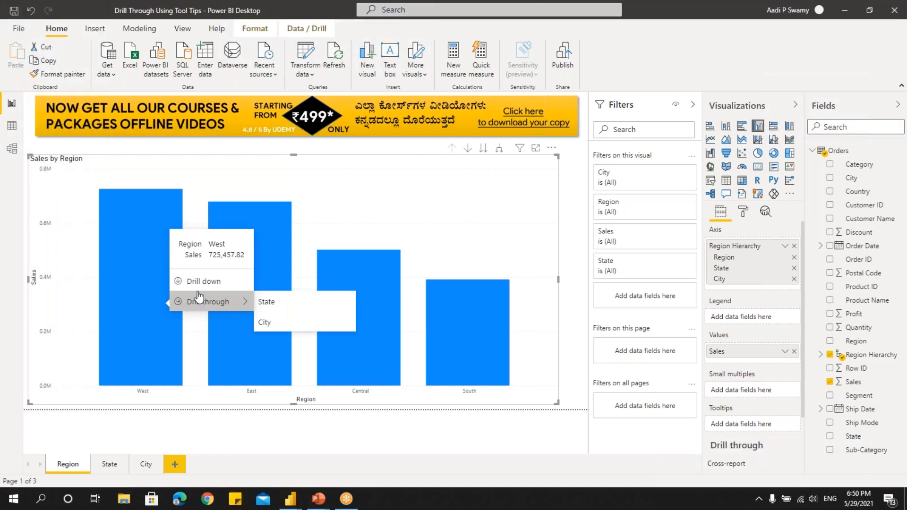
click(194, 281)
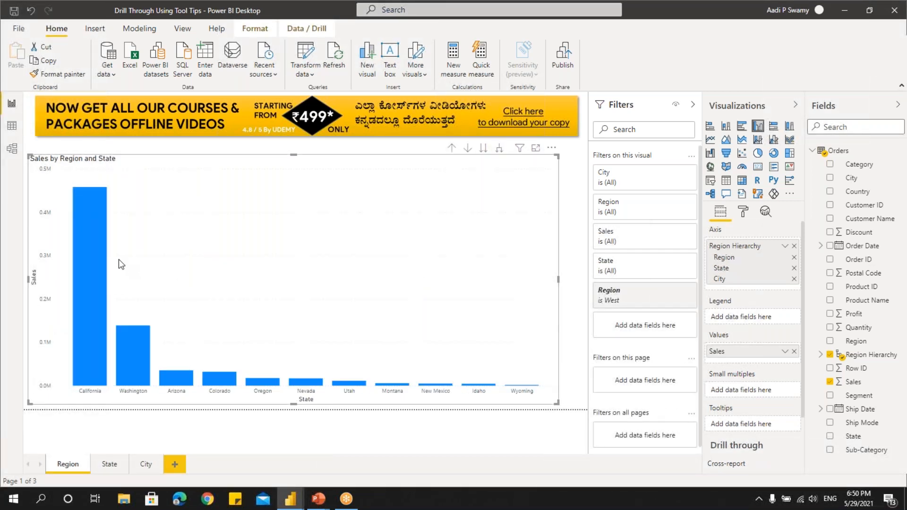
mouse_move(91, 243)
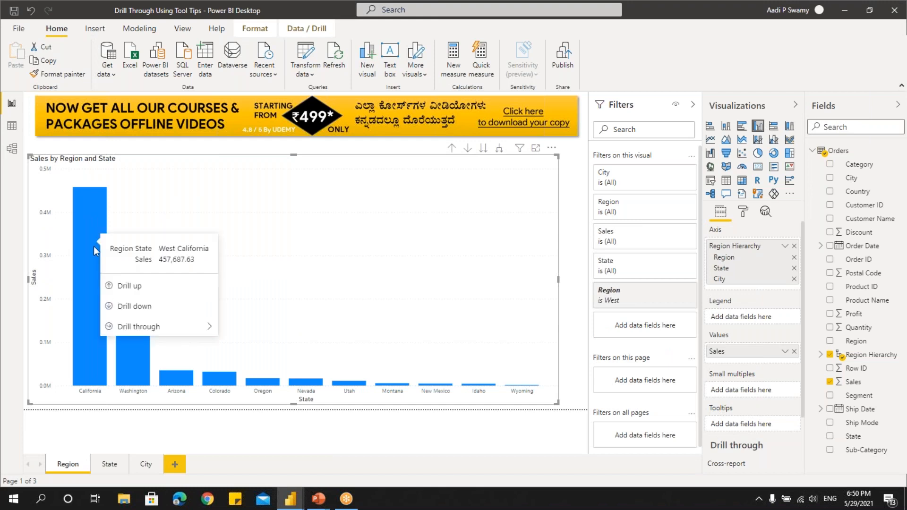
click(149, 313)
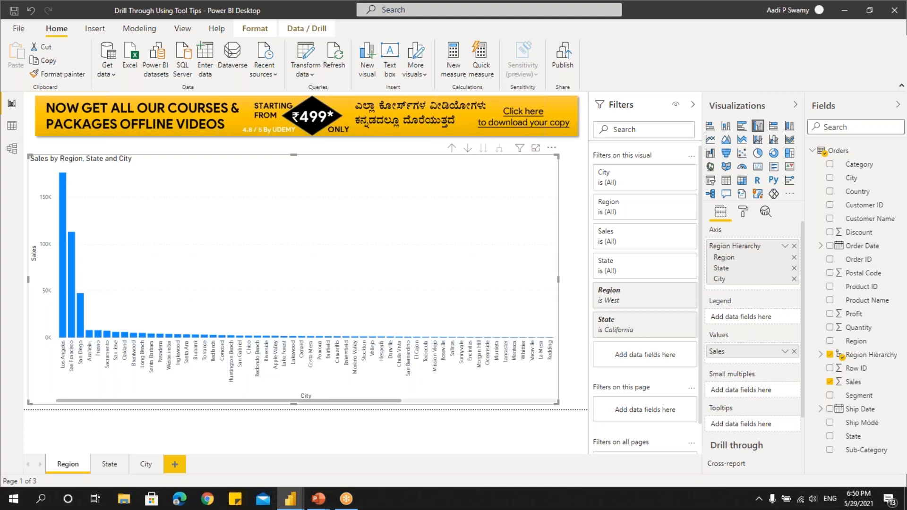
Drill the sales chart back up from the city level to the region level through the bar tooltips
mouse_move(66, 220)
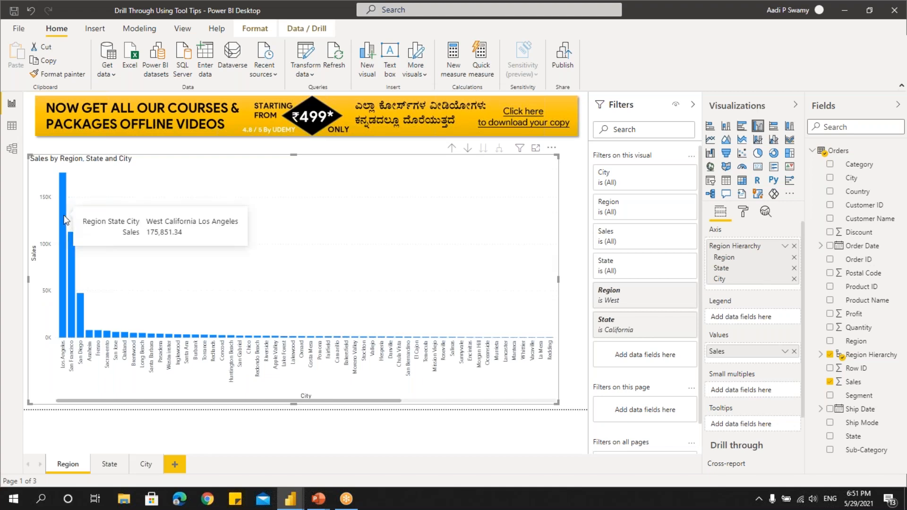
click(105, 260)
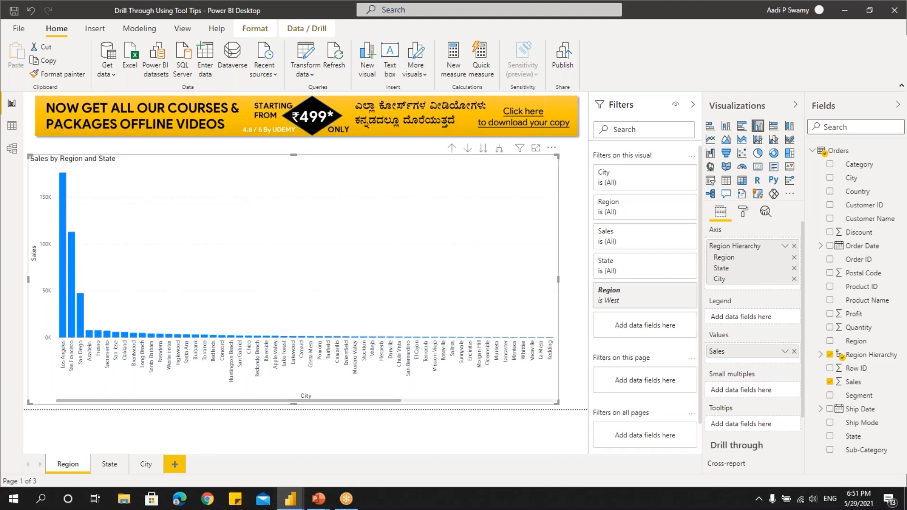
mouse_move(89, 243)
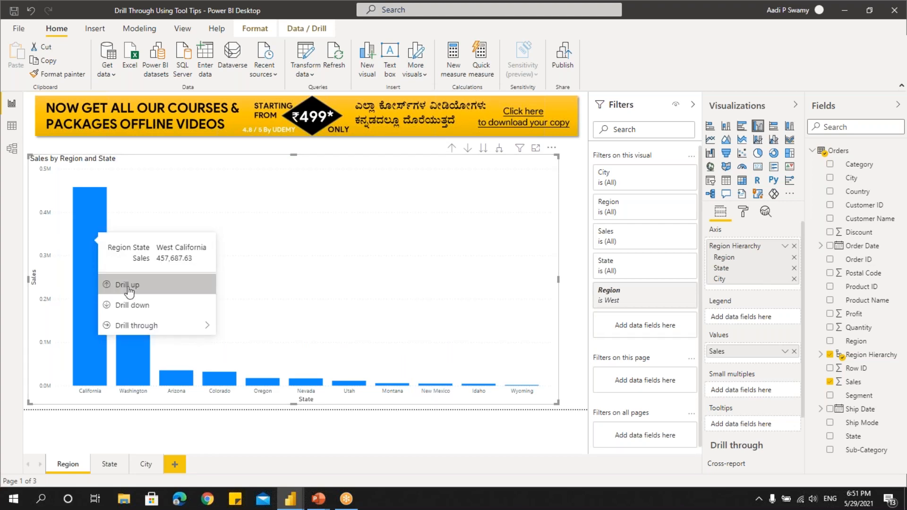
click(128, 287)
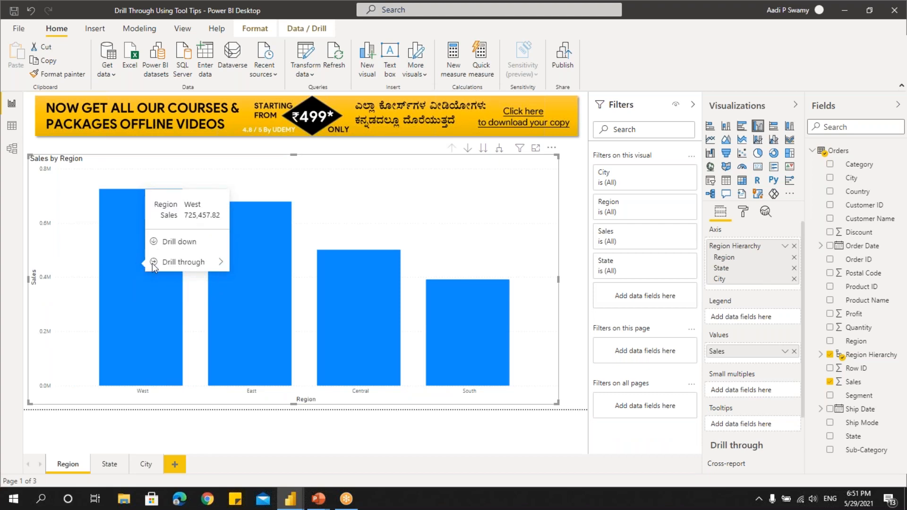
Drill through from the West bar to the State page using its tooltip
mouse_move(180, 266)
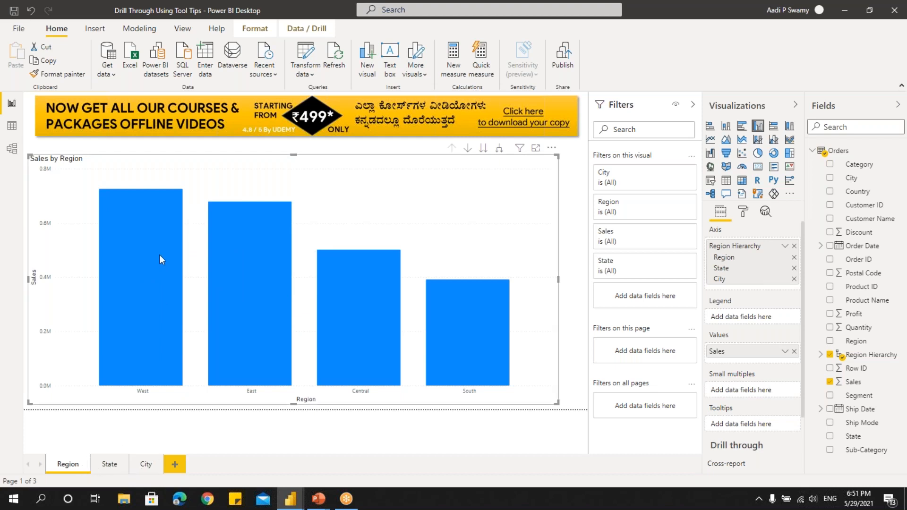
mouse_move(159, 255)
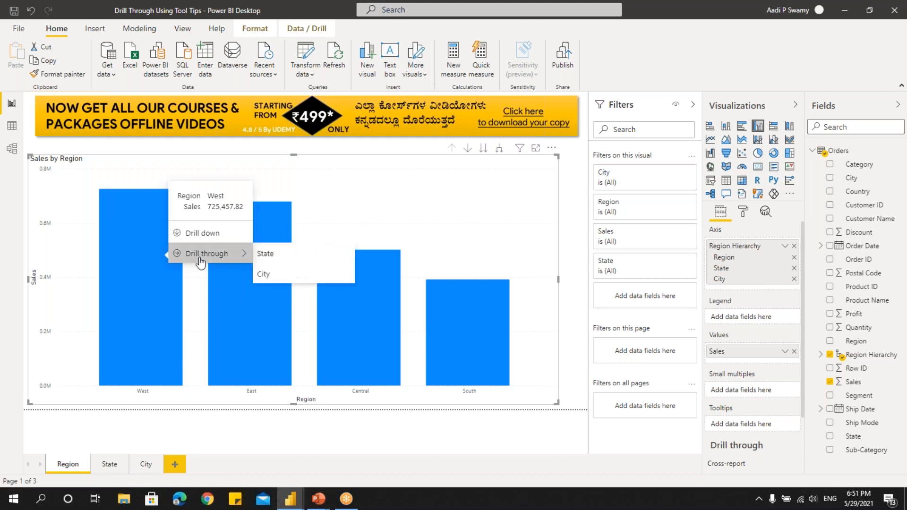
click(270, 259)
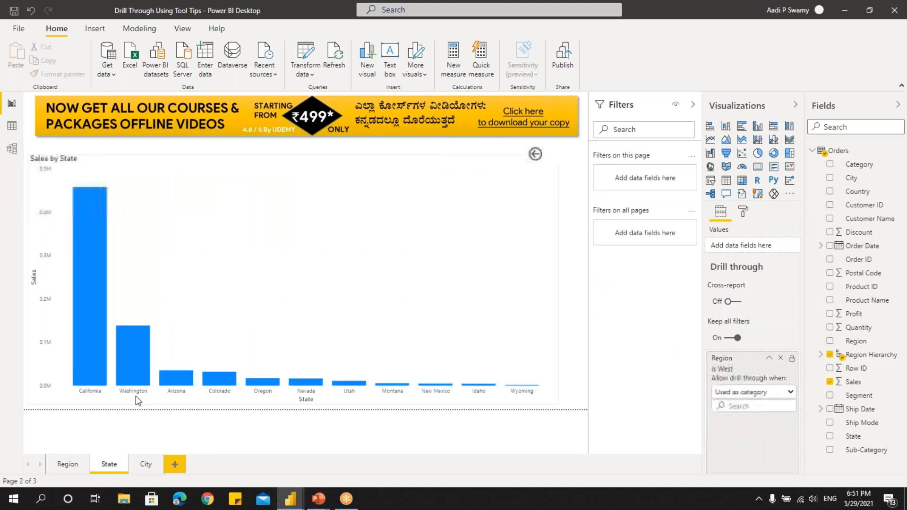
Return to the Region page and drill through from the East bar to the City page
click(72, 470)
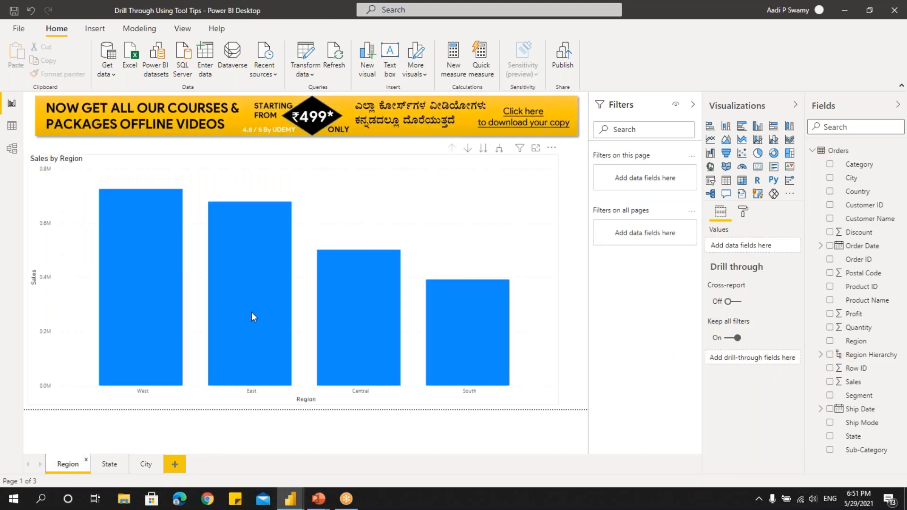
mouse_move(251, 312)
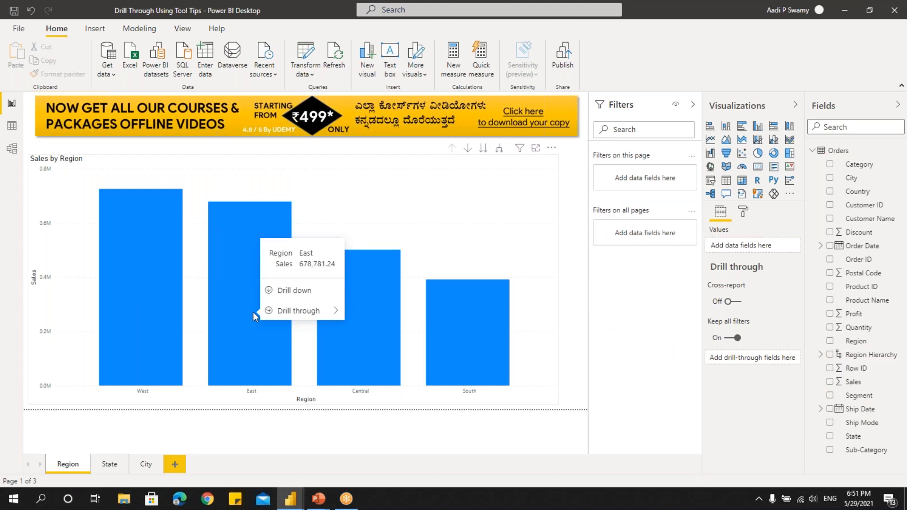
mouse_move(295, 310)
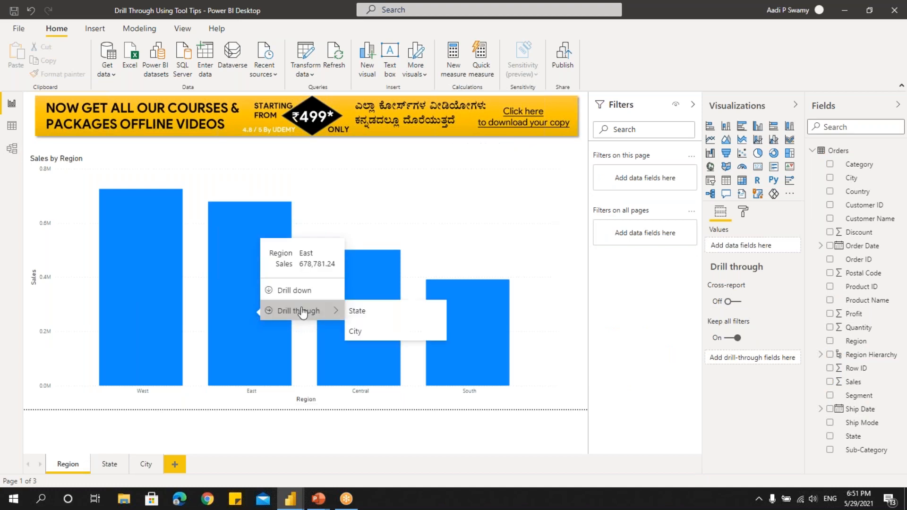
click(371, 332)
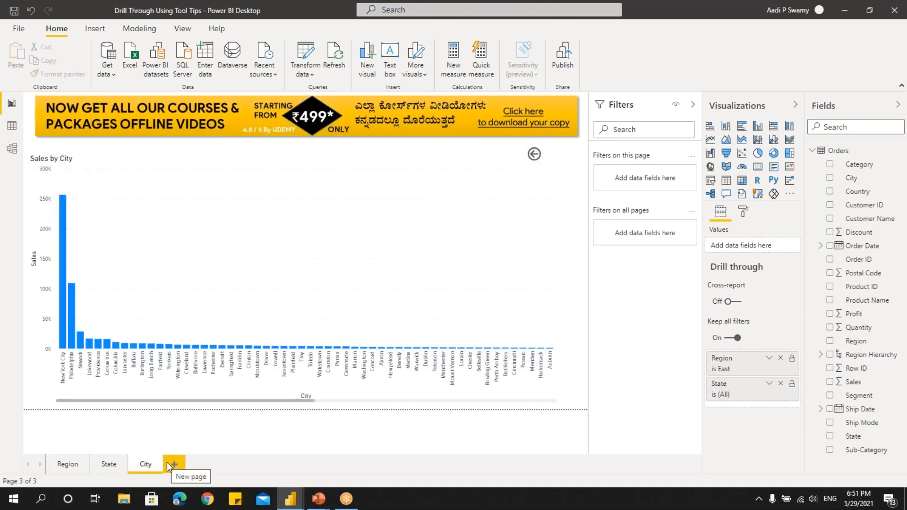
Open the State page and drill through from the California bar to the City page
click(107, 465)
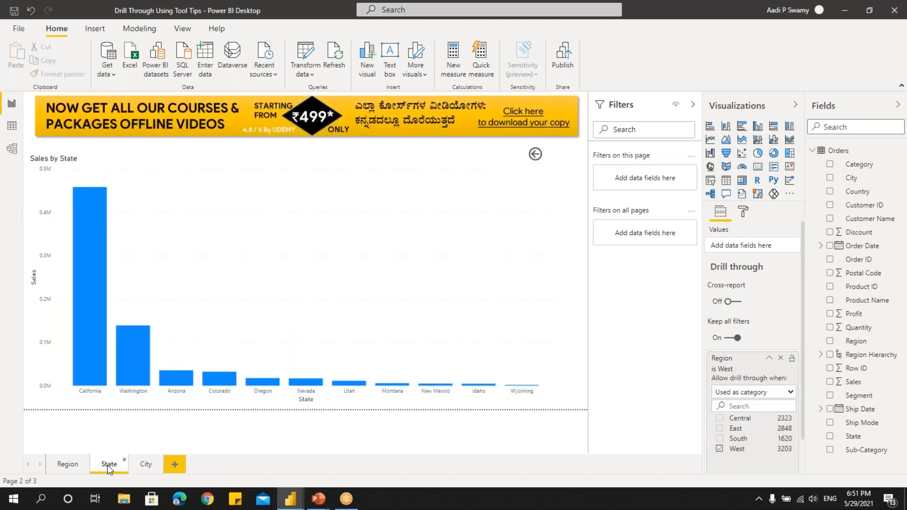
mouse_move(84, 283)
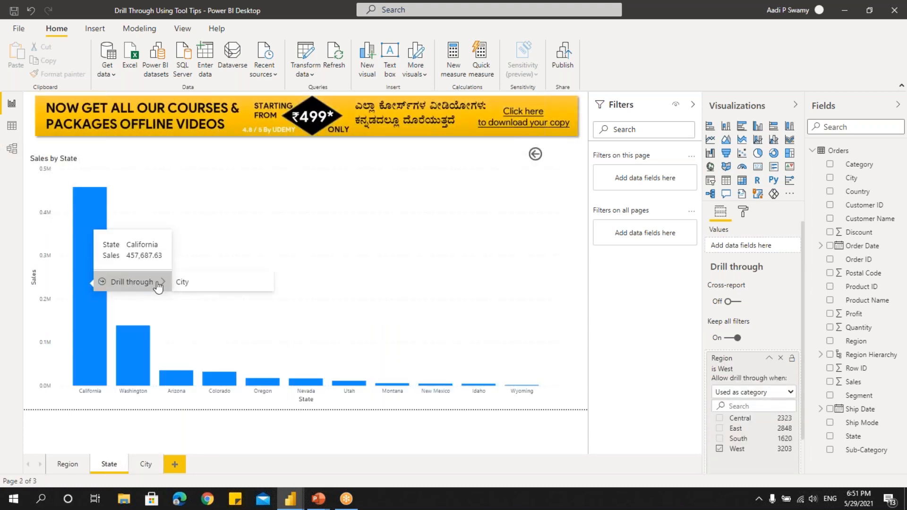
click(195, 283)
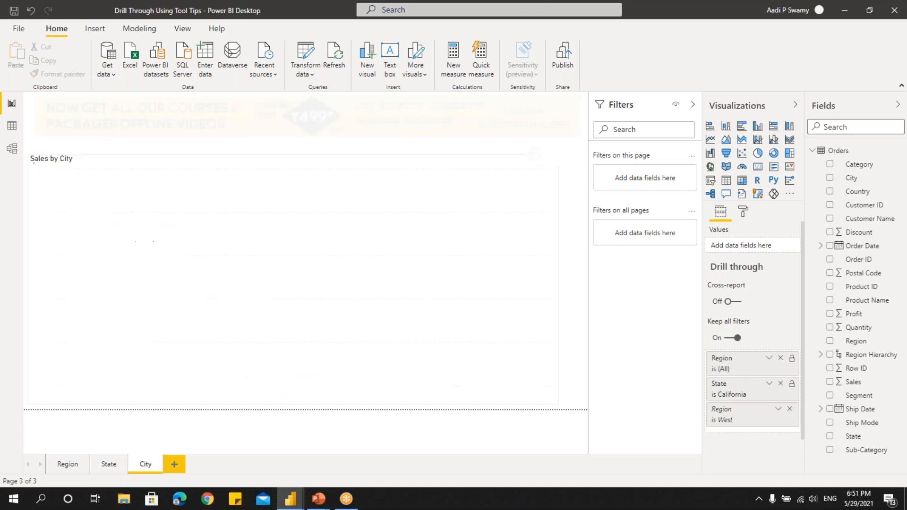
mouse_move(69, 257)
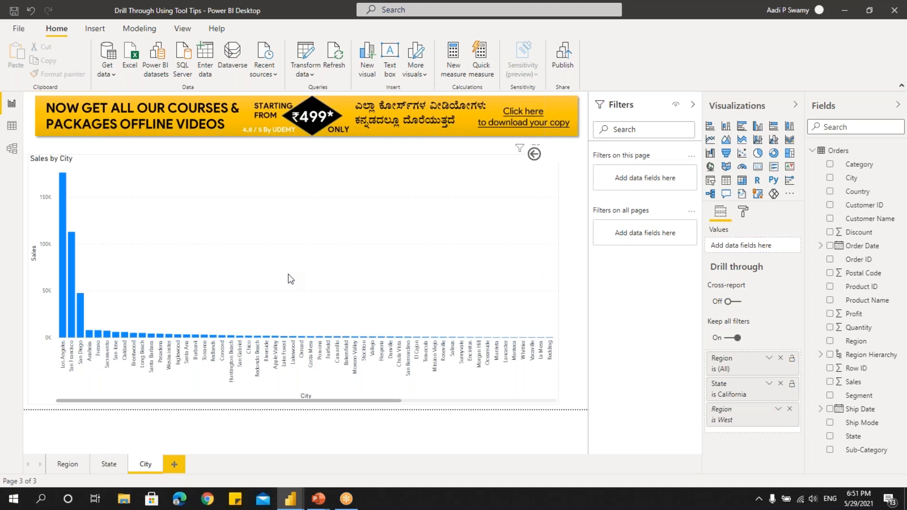
Return to the Region page and inspect the drill actions offered in the region bars' tooltips
mouse_move(317, 498)
click(330, 437)
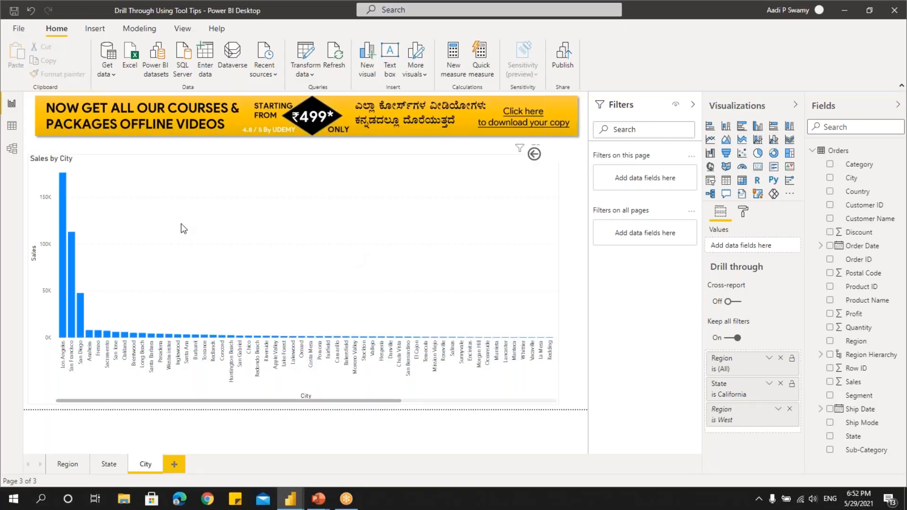
click(68, 464)
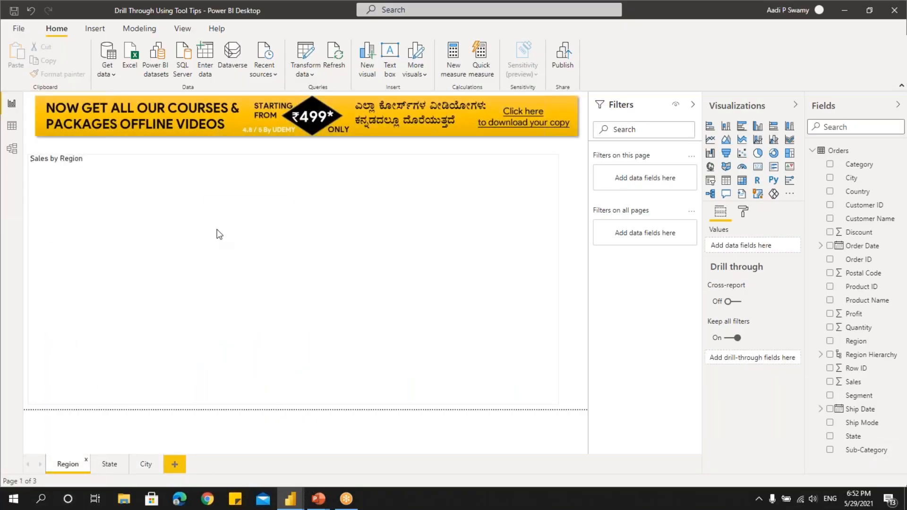
mouse_move(218, 233)
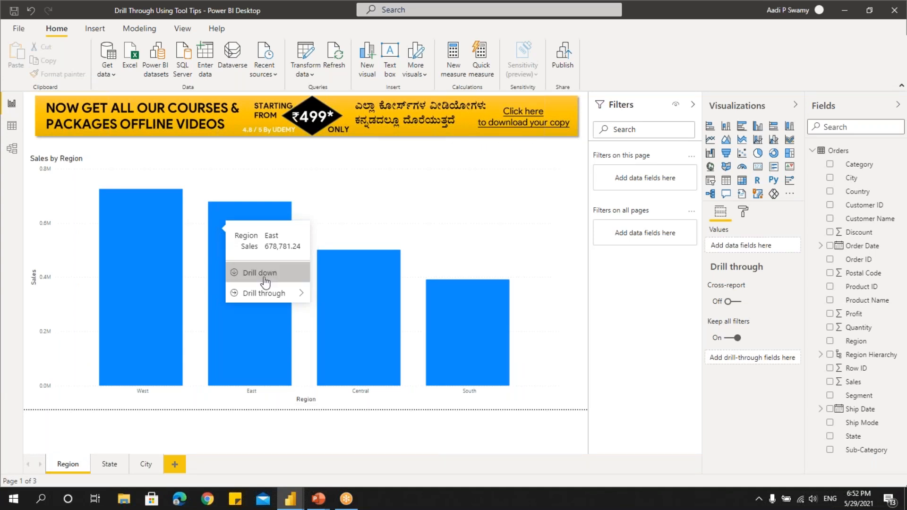
mouse_move(257, 293)
mouse_move(173, 219)
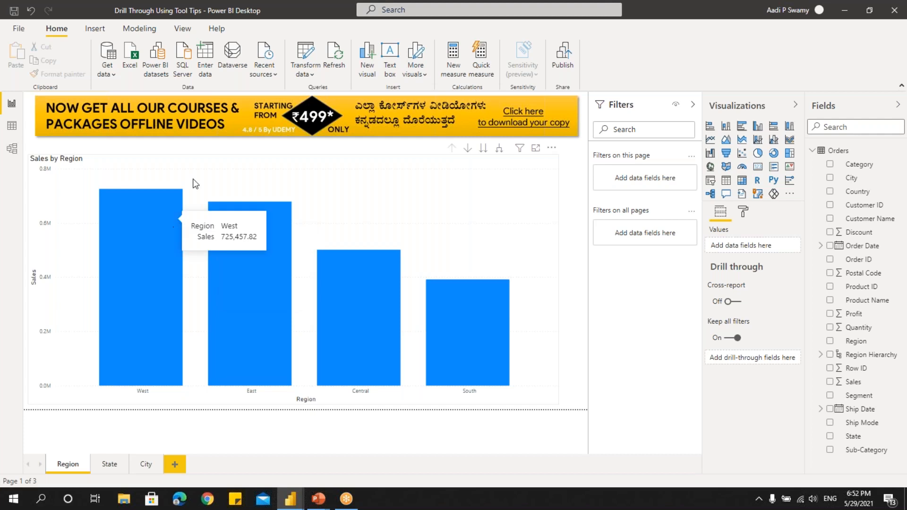
Switch to the "Drill Through Using Tool Tips - Practice" report and inspect the region bars' tooltips for drill actions
mouse_move(290, 498)
click(334, 466)
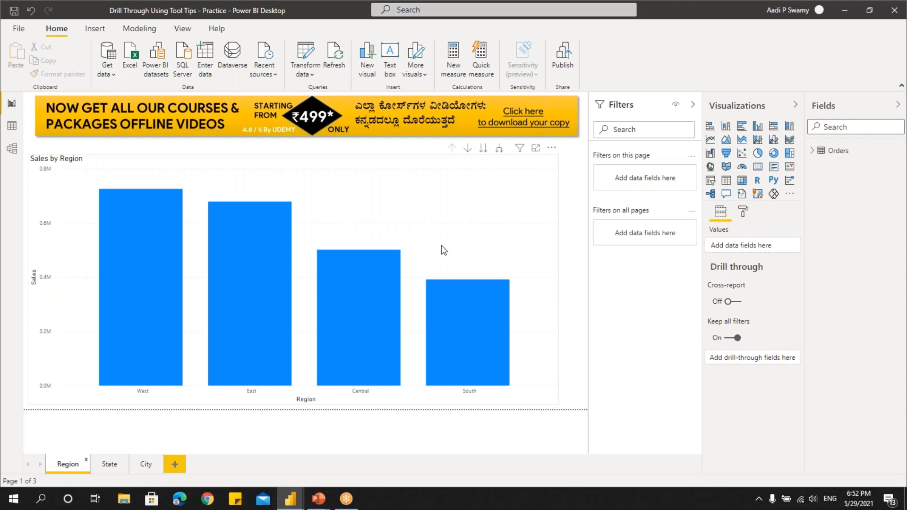
mouse_move(147, 255)
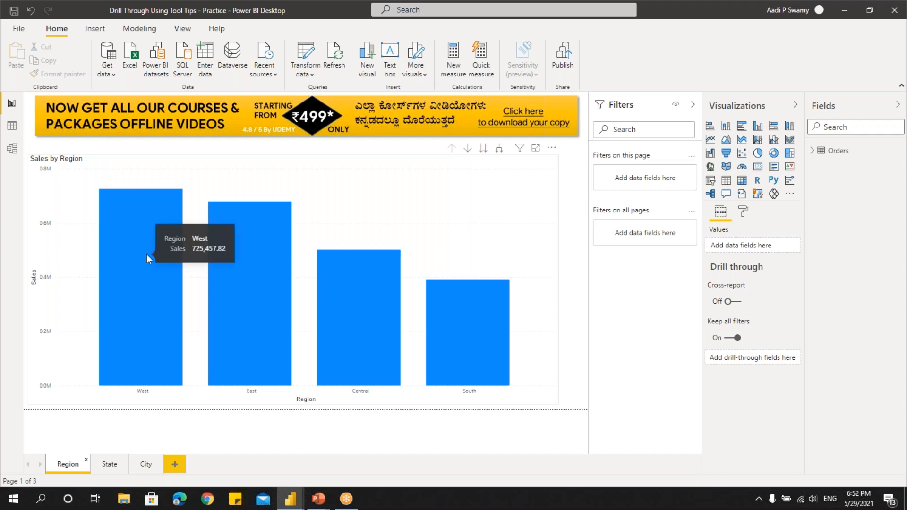
mouse_move(252, 268)
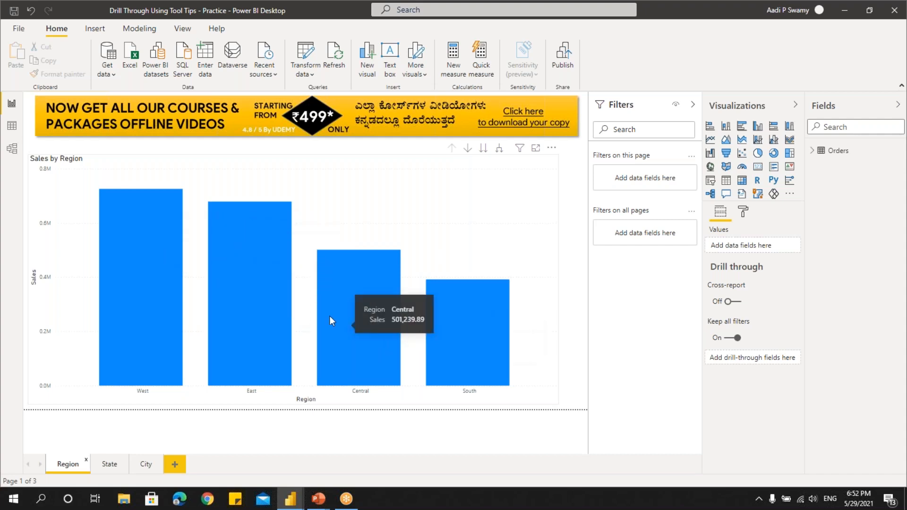
mouse_move(148, 284)
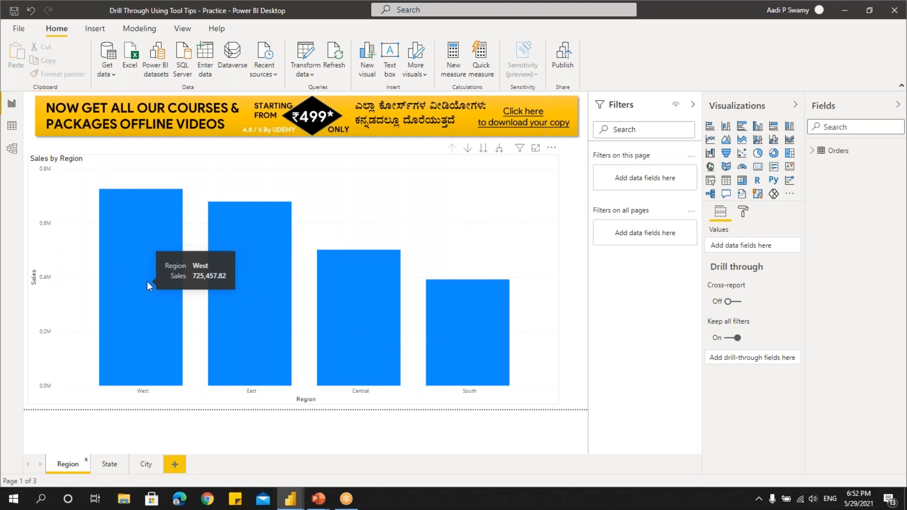
View the tooltips on the practice report's State page, and return to its Region page
click(107, 463)
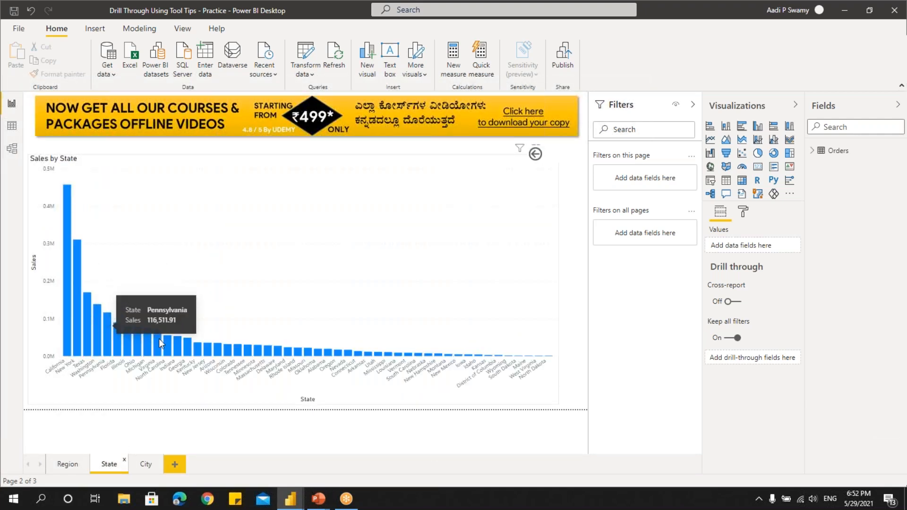
click(68, 468)
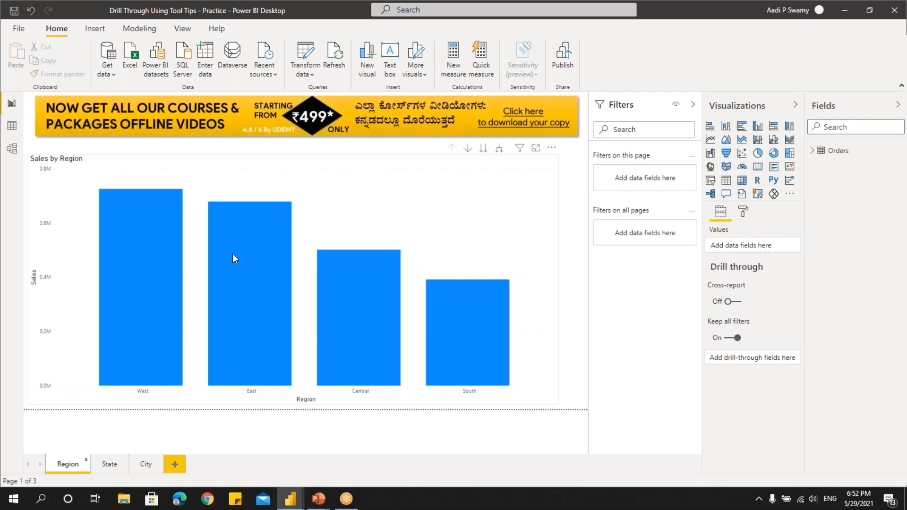
mouse_move(233, 255)
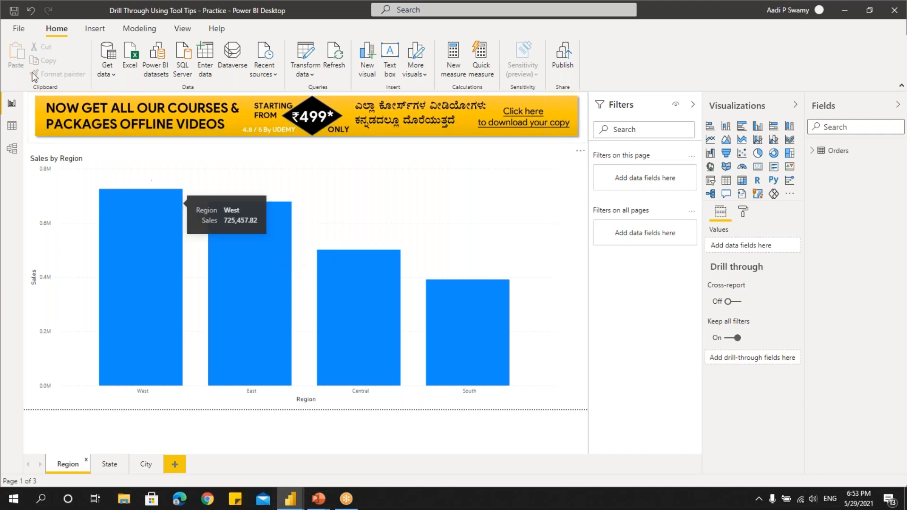
Open the report options and check whether Modern visual tooltips is enabled among the preview features
click(19, 29)
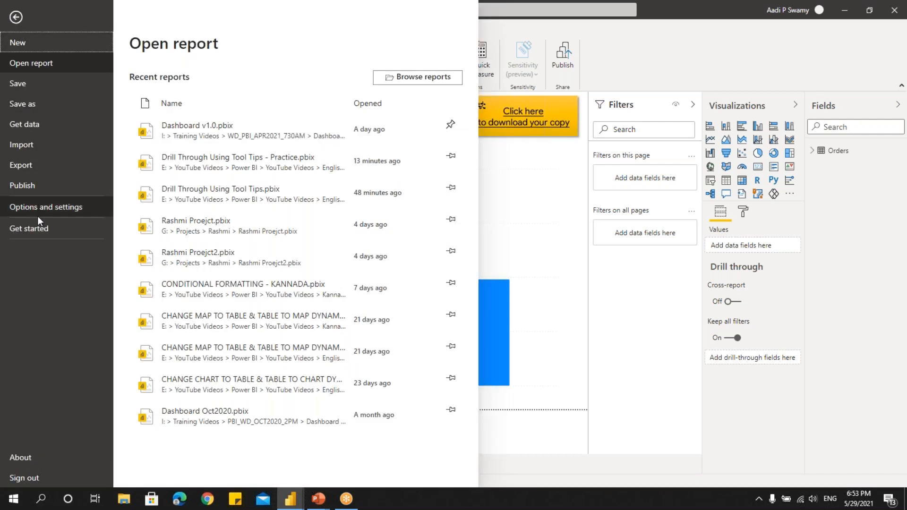
click(52, 207)
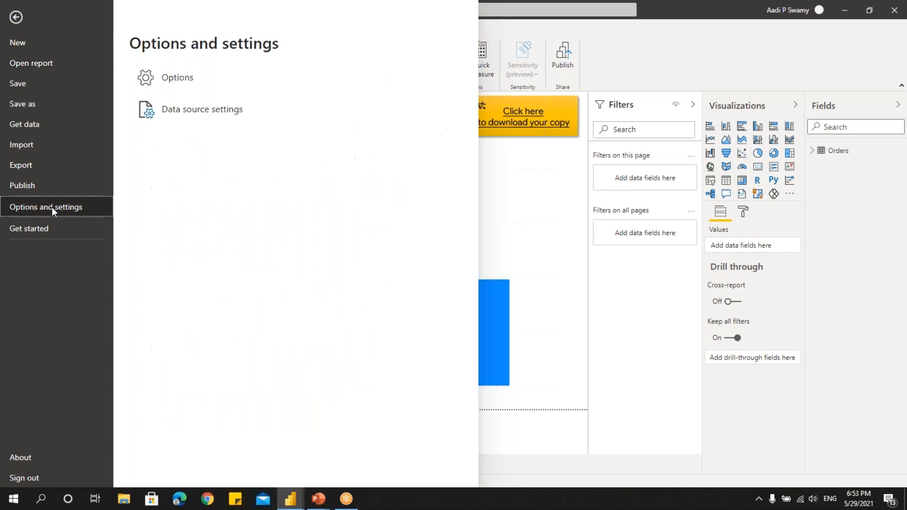
click(169, 79)
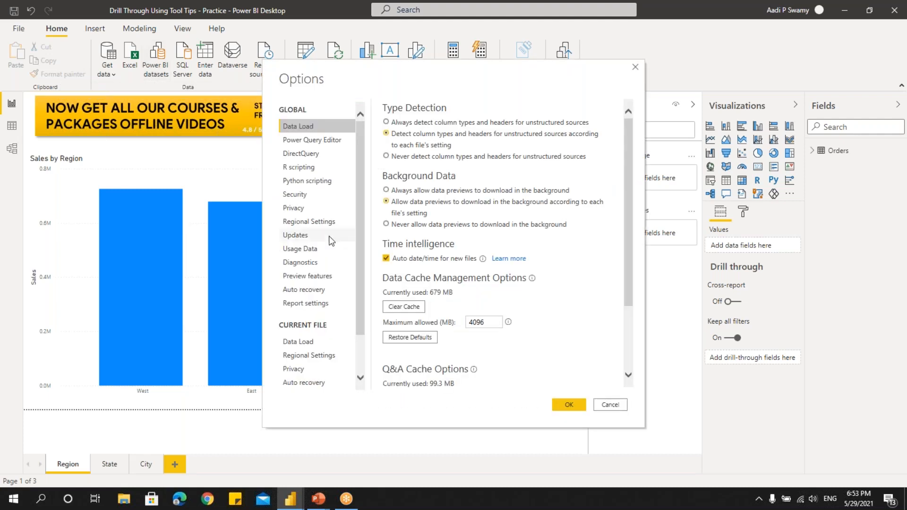
click(310, 277)
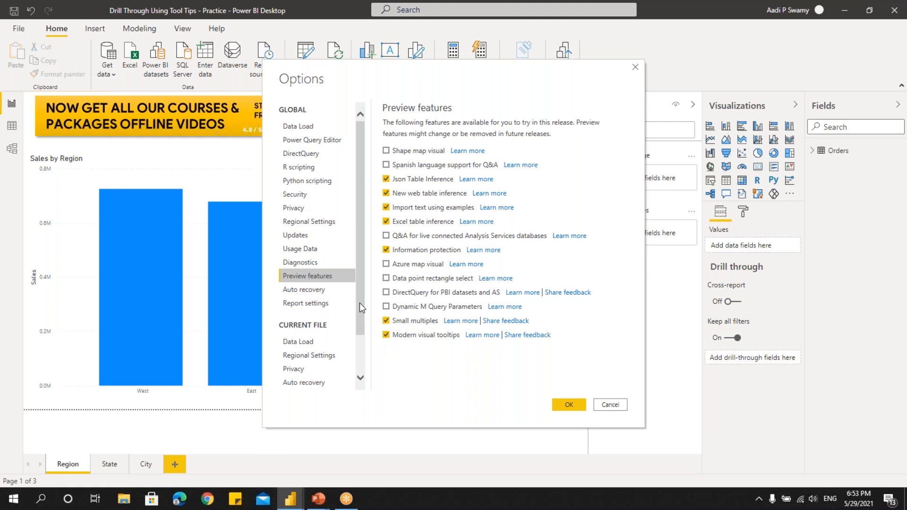
Enable modern visual tooltips with drill actions and updated styling for the current file, and check the region bars' tooltips
scroll(359, 302, down, 2)
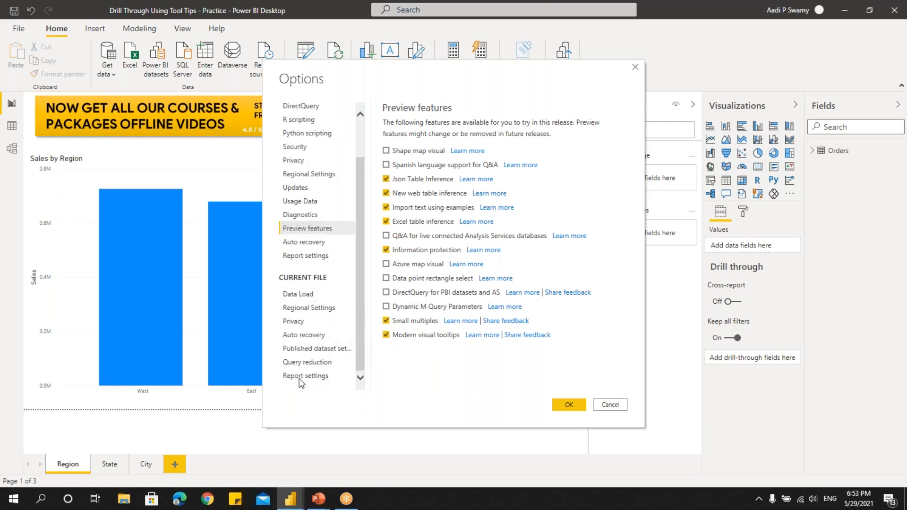
click(312, 378)
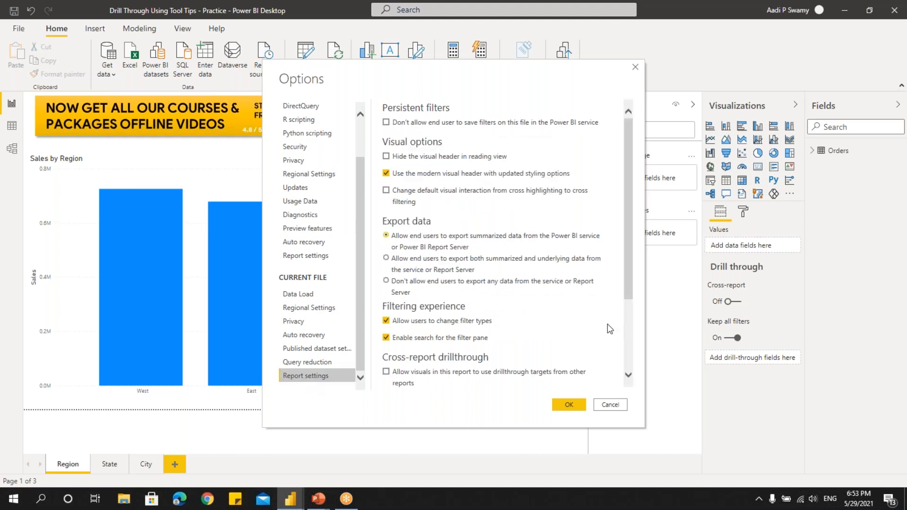
drag(629, 222, 628, 291)
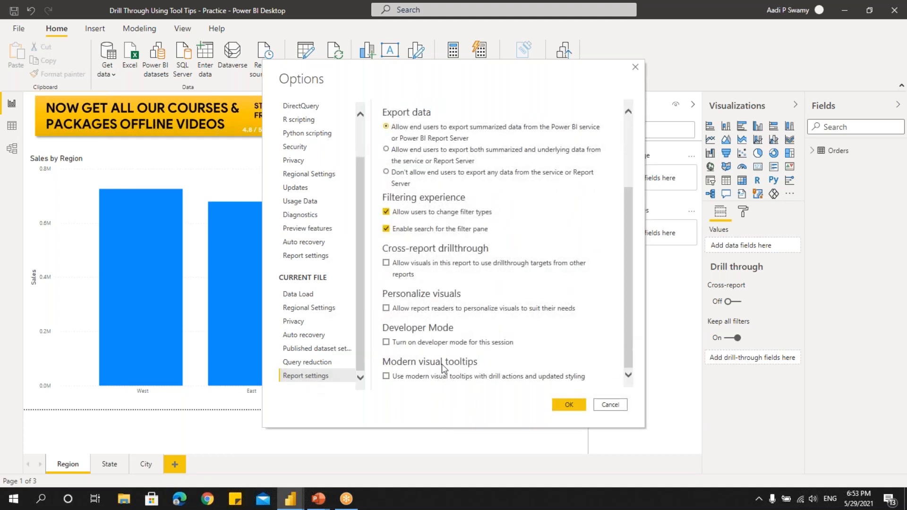
click(385, 378)
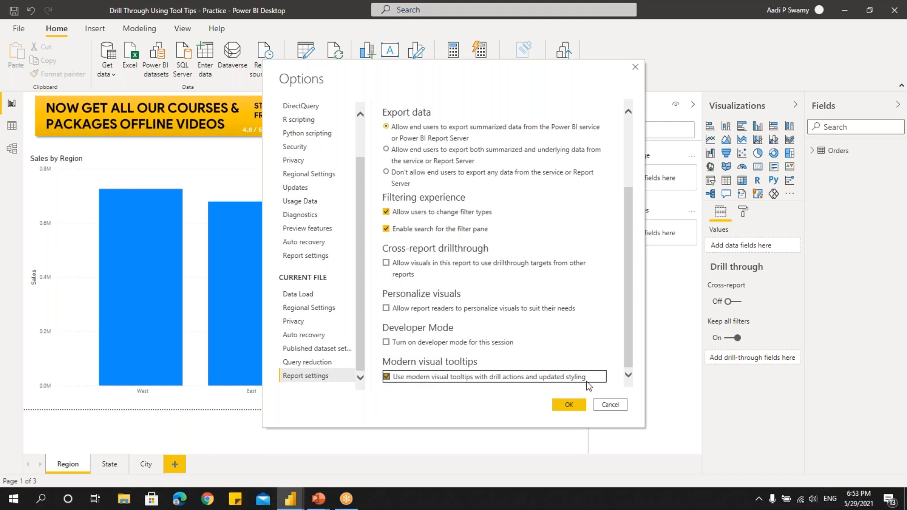
click(568, 407)
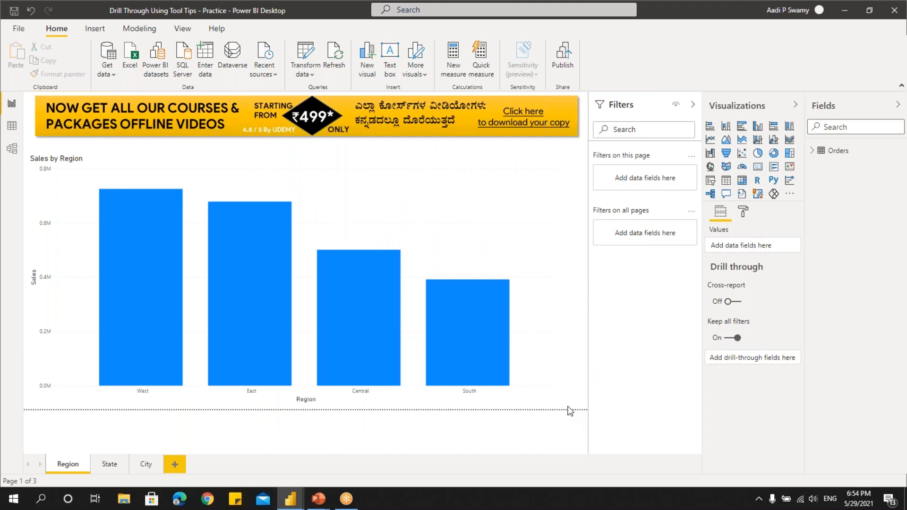
mouse_move(168, 291)
mouse_move(160, 336)
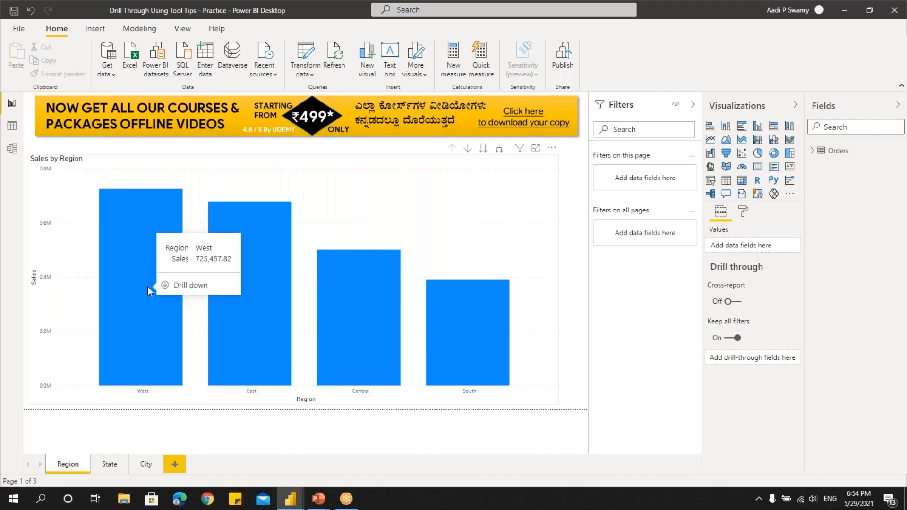
Delete the Region Hierarchy from the Orders table in the model
click(811, 152)
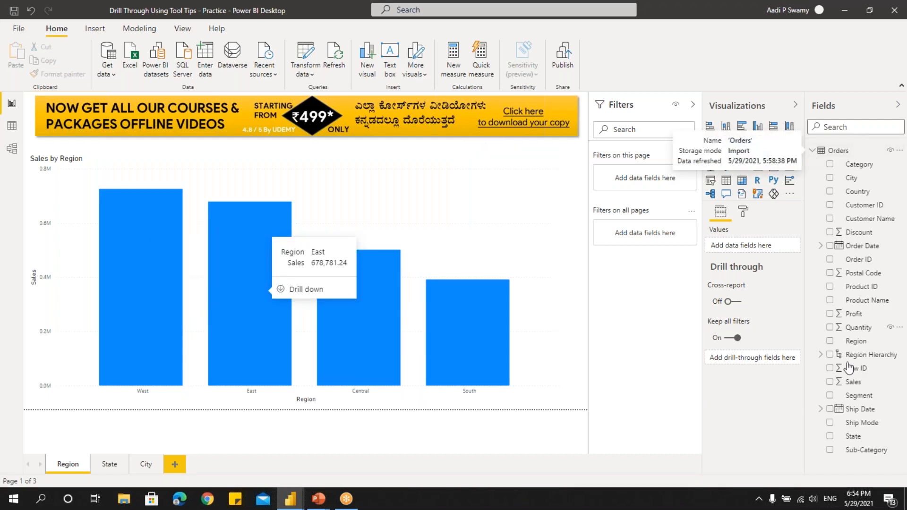
click(820, 355)
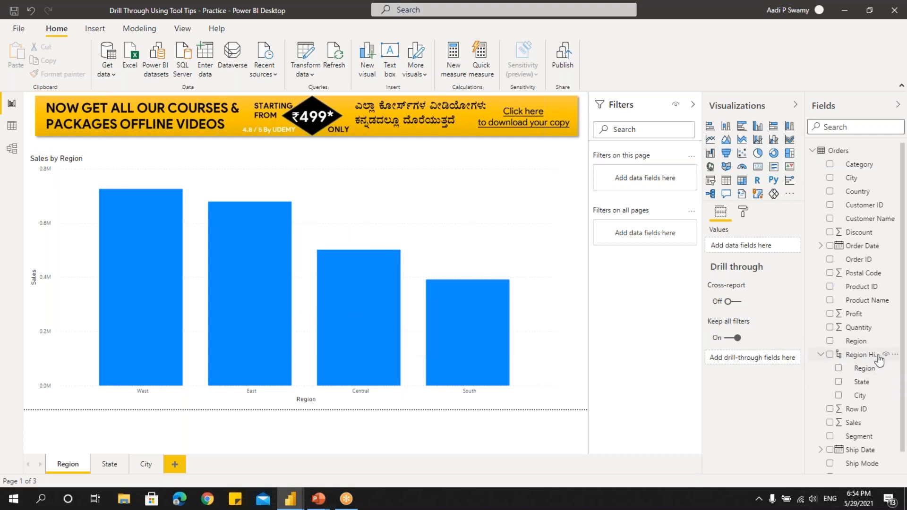
click(894, 357)
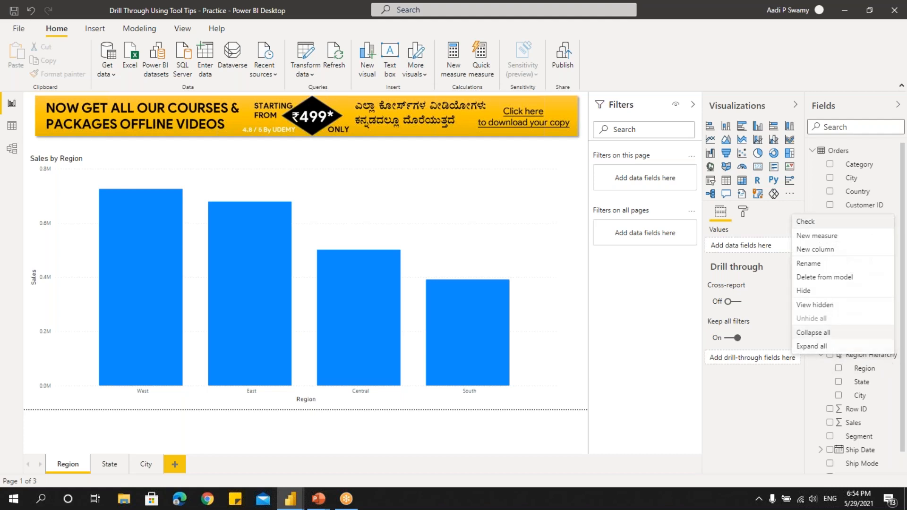
click(822, 282)
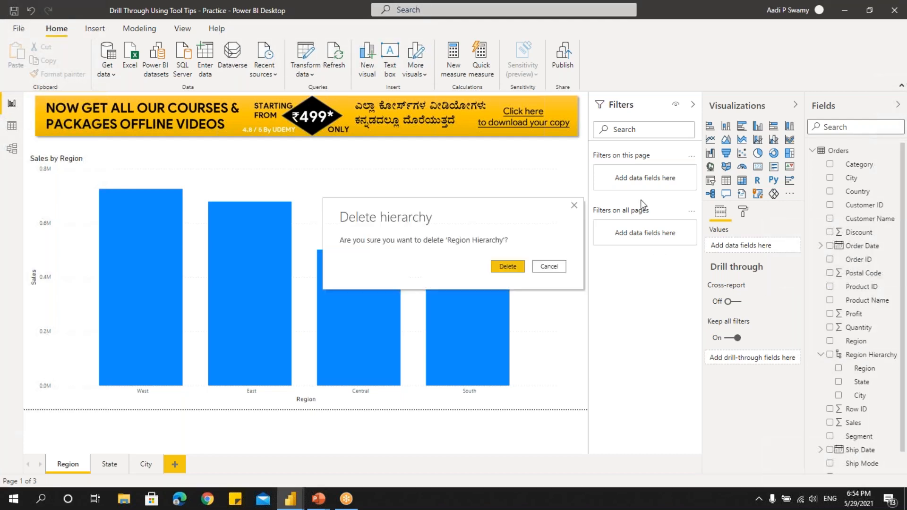
click(502, 267)
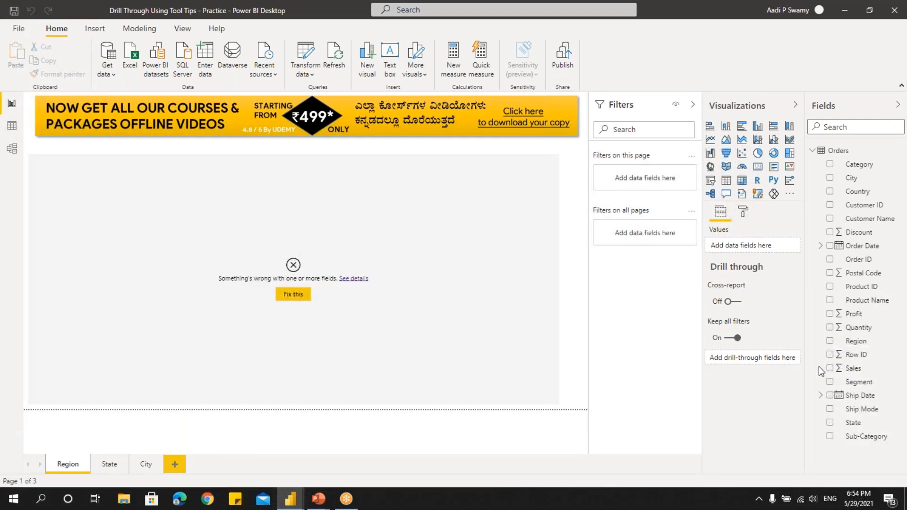
Replace the three broken axis fields of the Region page's chart with the Region field, and check the bars' tooltips
click(513, 178)
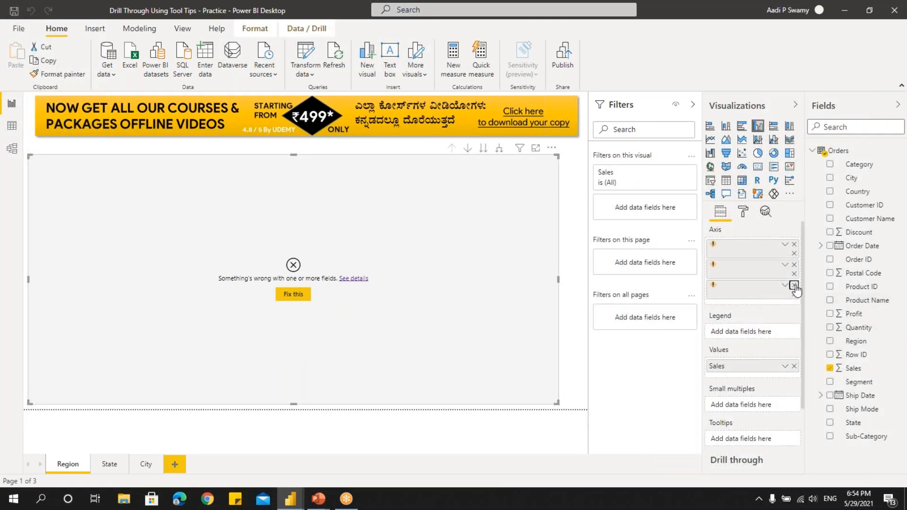
click(794, 265)
click(793, 245)
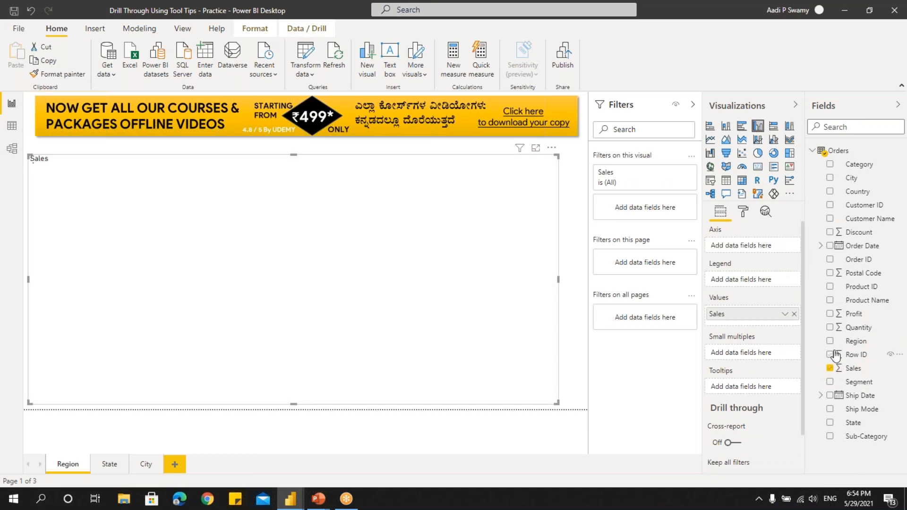
click(830, 340)
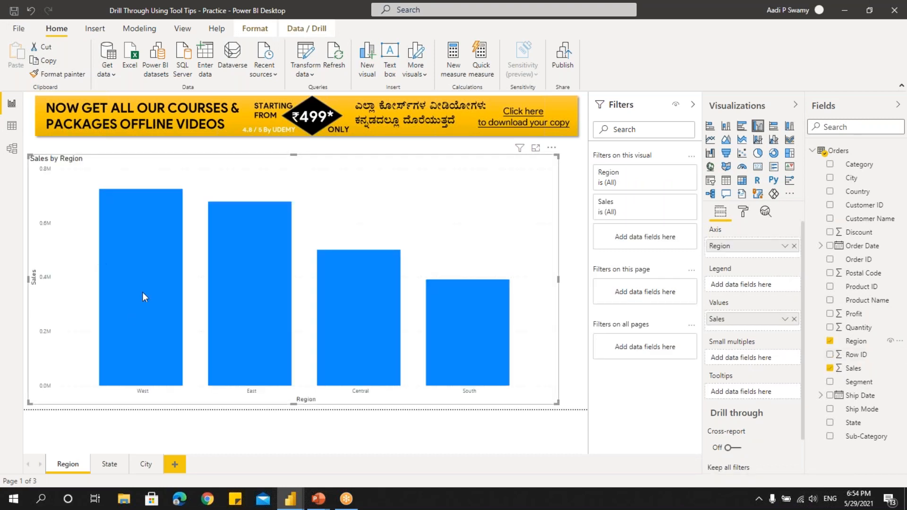
mouse_move(144, 293)
mouse_move(469, 338)
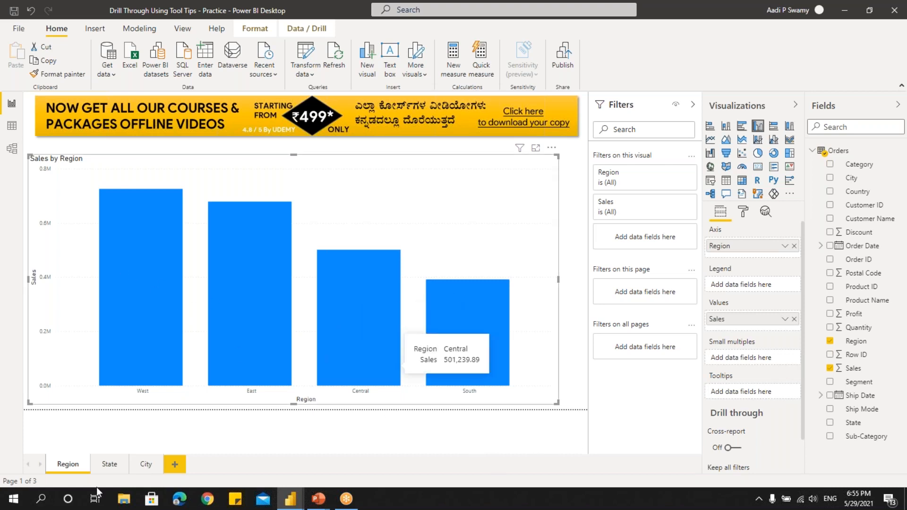
Add Region as a drill-through field on the State page
click(108, 465)
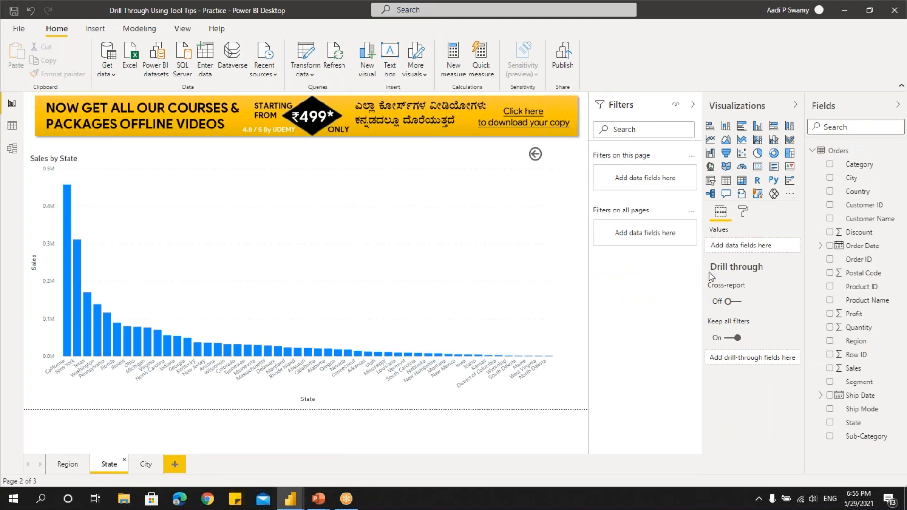
click(431, 169)
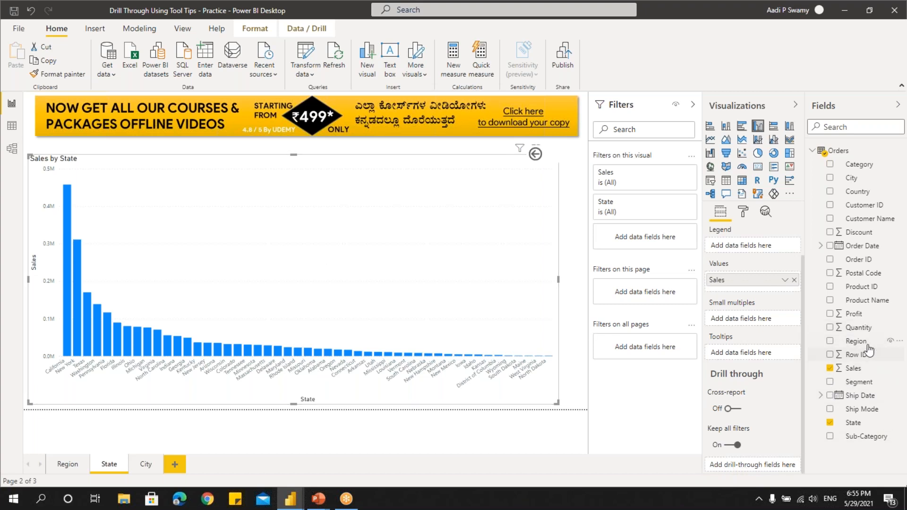
drag(853, 342, 753, 464)
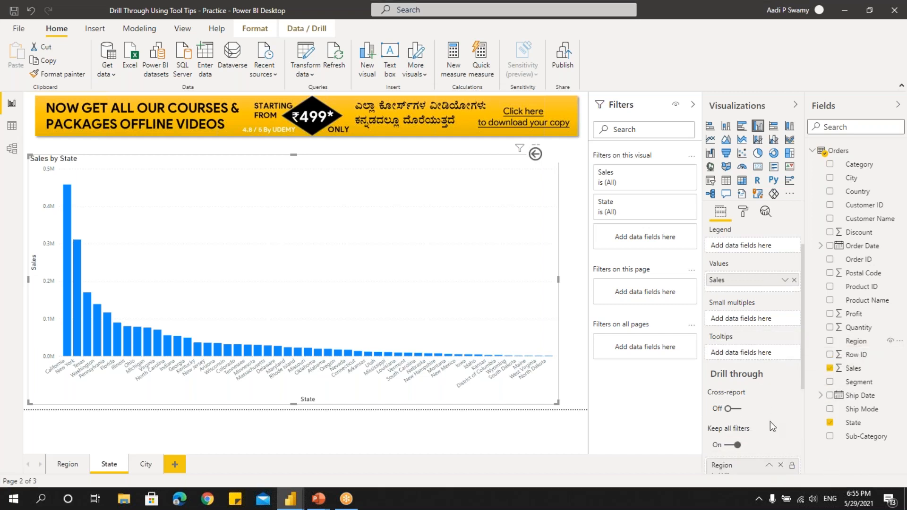
scroll(770, 421, down, 3)
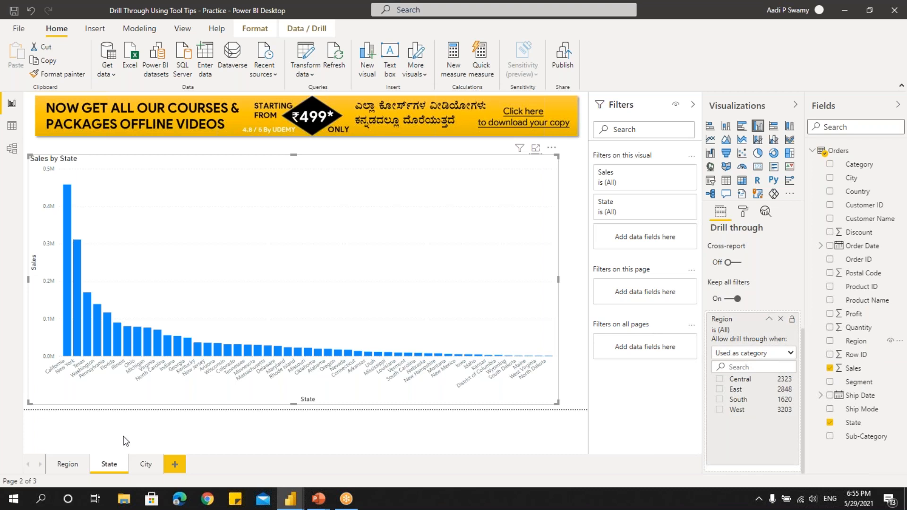
Add Region and State as drill-through fields on the City page, collapsing each field's filter card
click(143, 467)
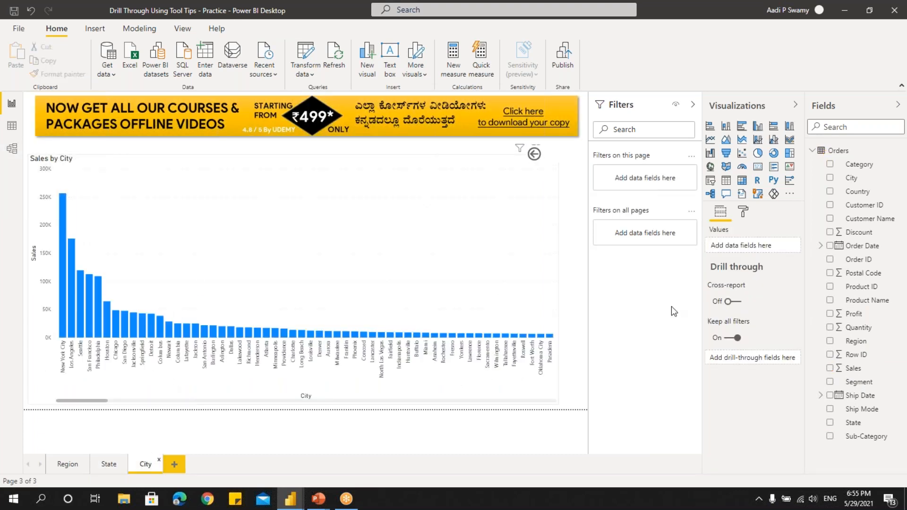
click(498, 178)
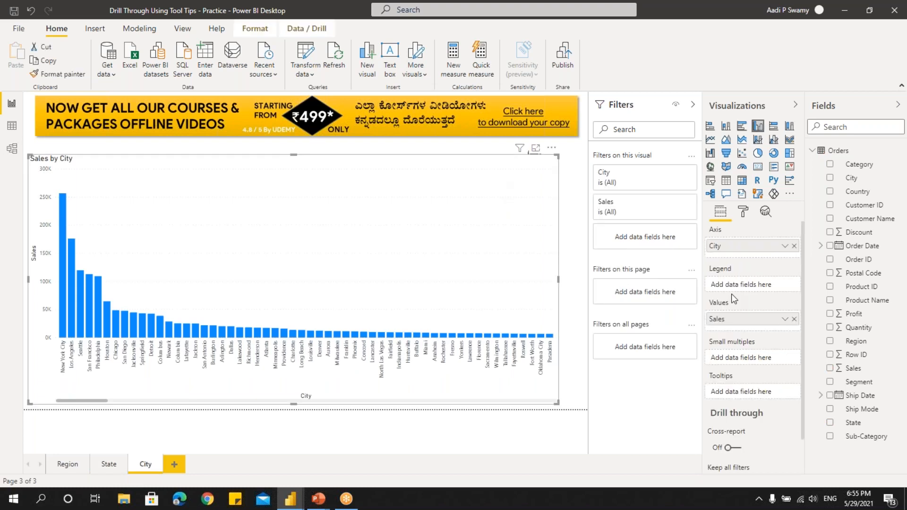
scroll(755, 415, down, 1)
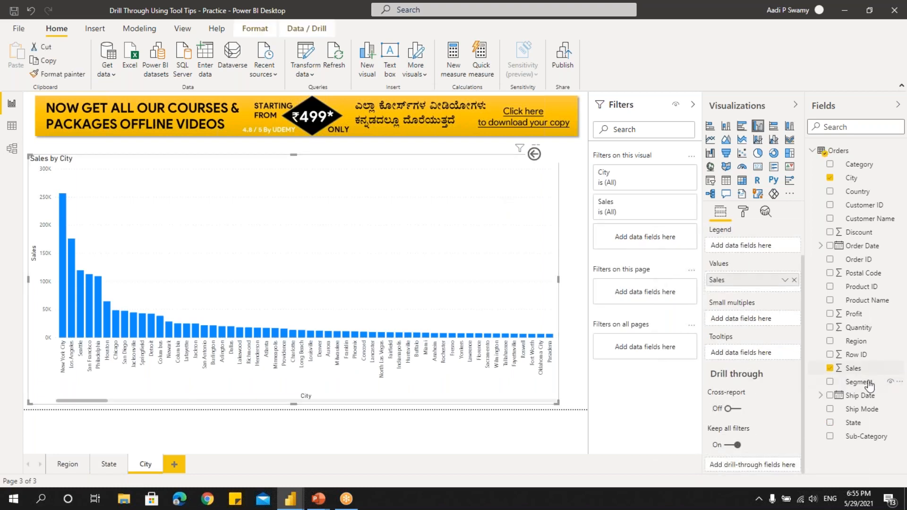
drag(856, 341, 750, 471)
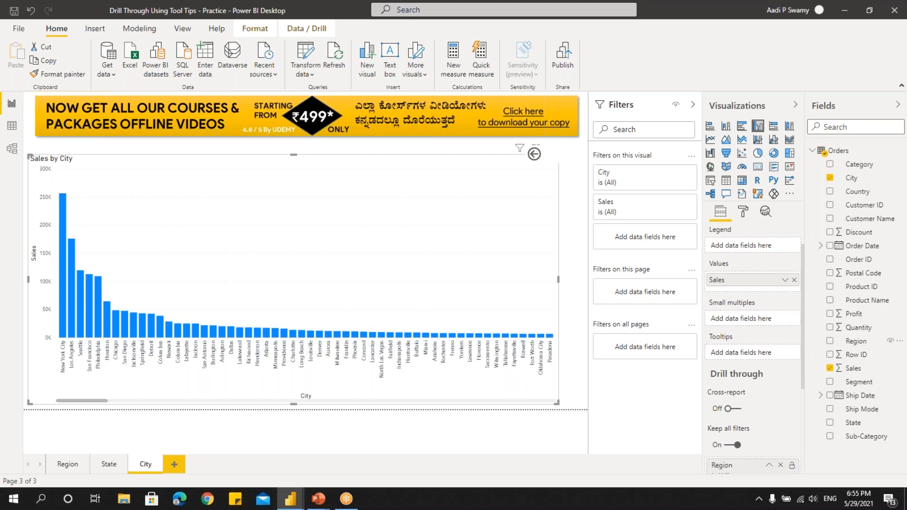
drag(853, 422, 751, 471)
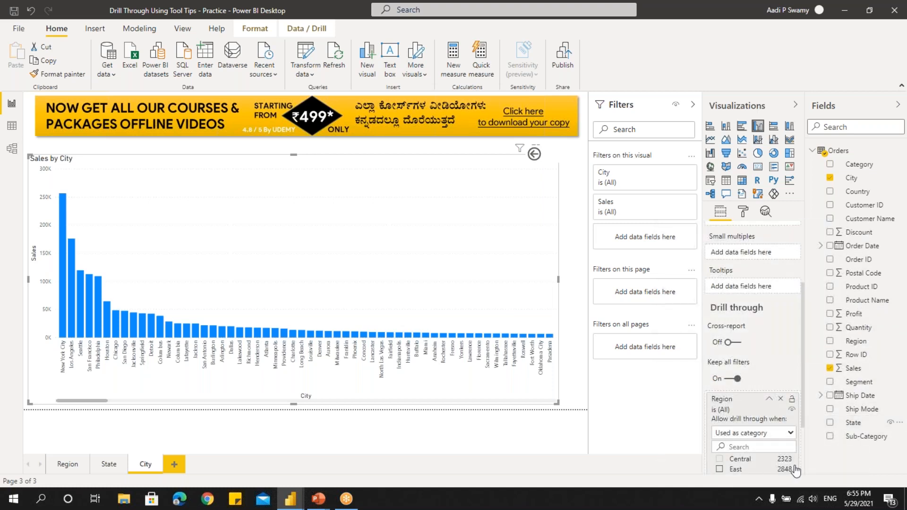
click(769, 400)
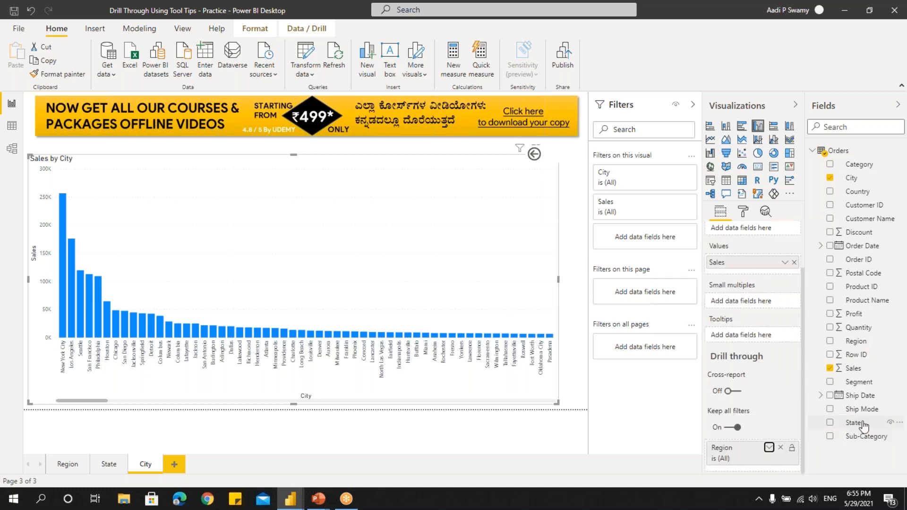
drag(855, 428, 753, 470)
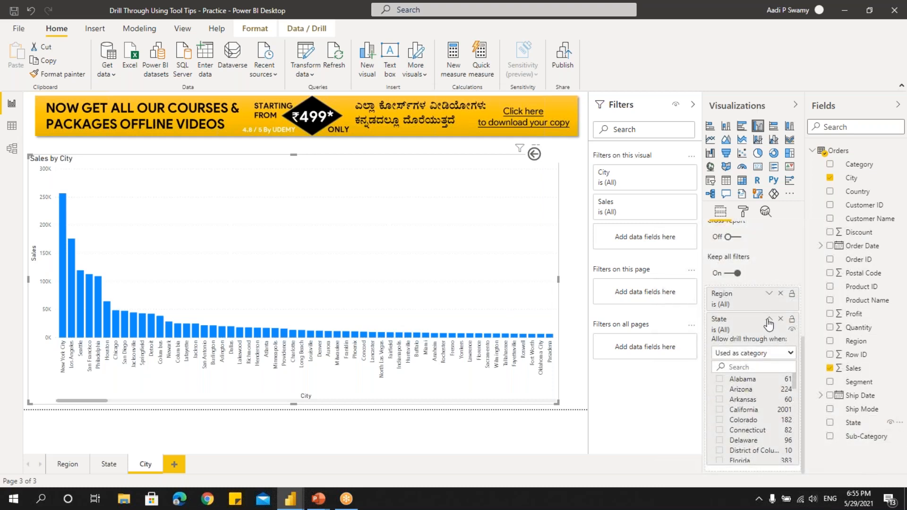
click(768, 318)
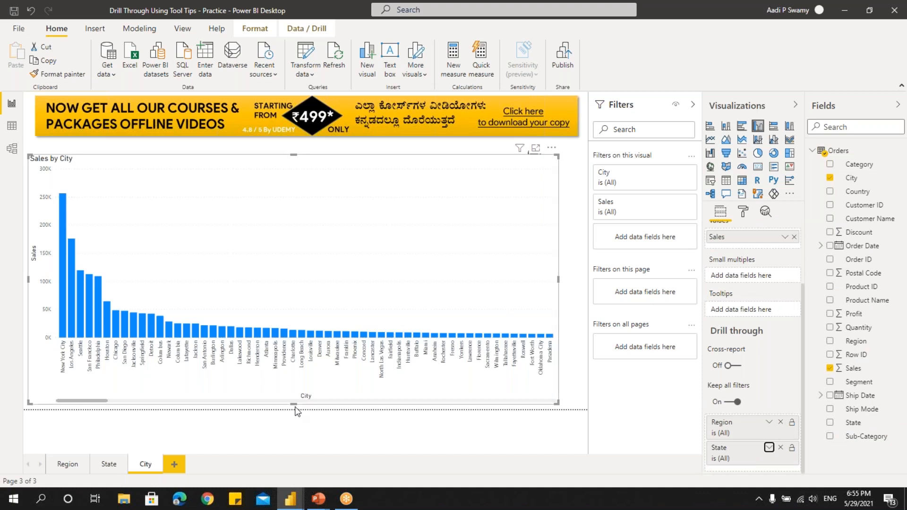
Drill through from the West bar on the Region page to the State page using its tooltip
click(72, 465)
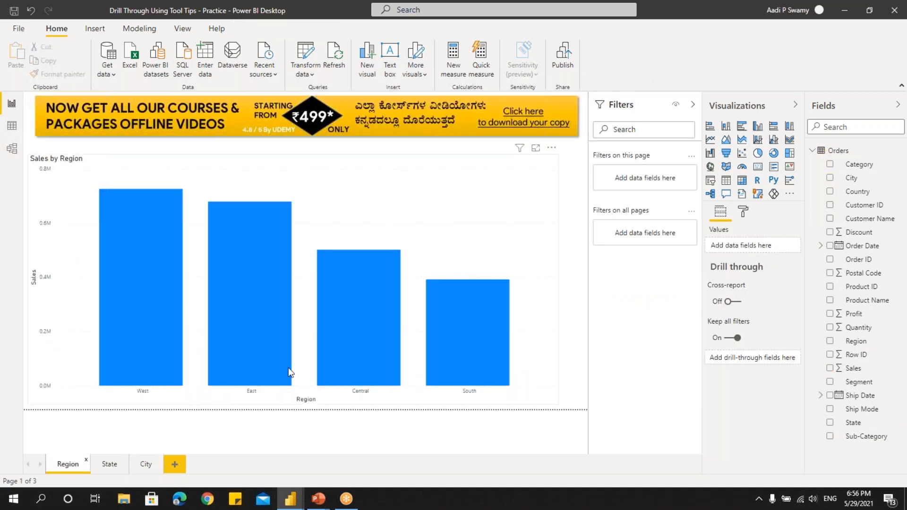
mouse_move(143, 299)
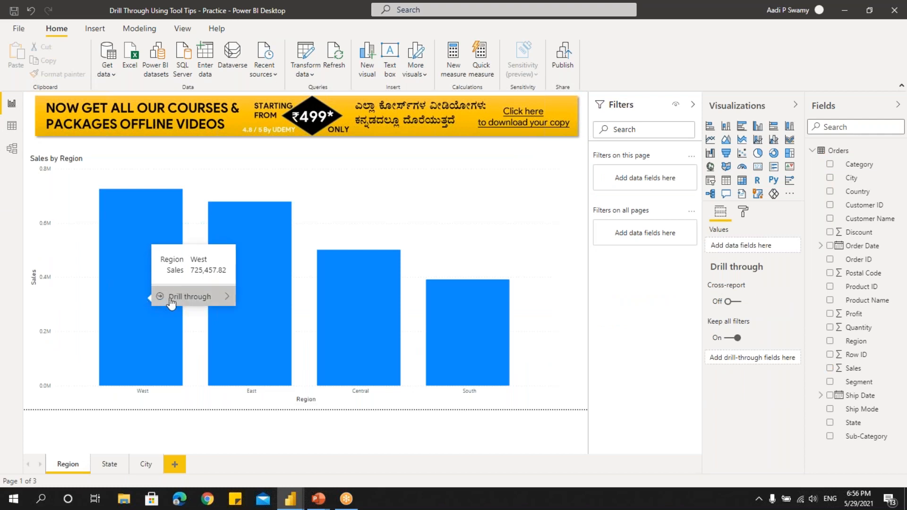
mouse_move(174, 302)
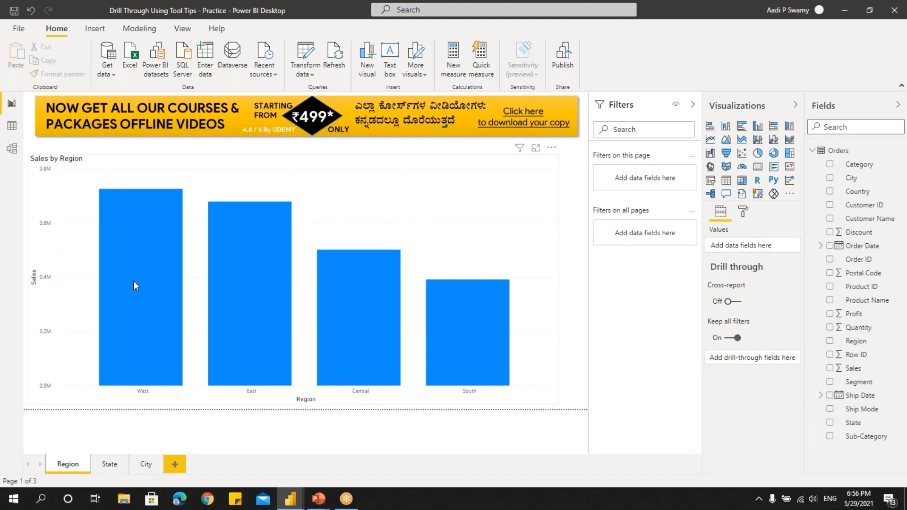
mouse_move(133, 281)
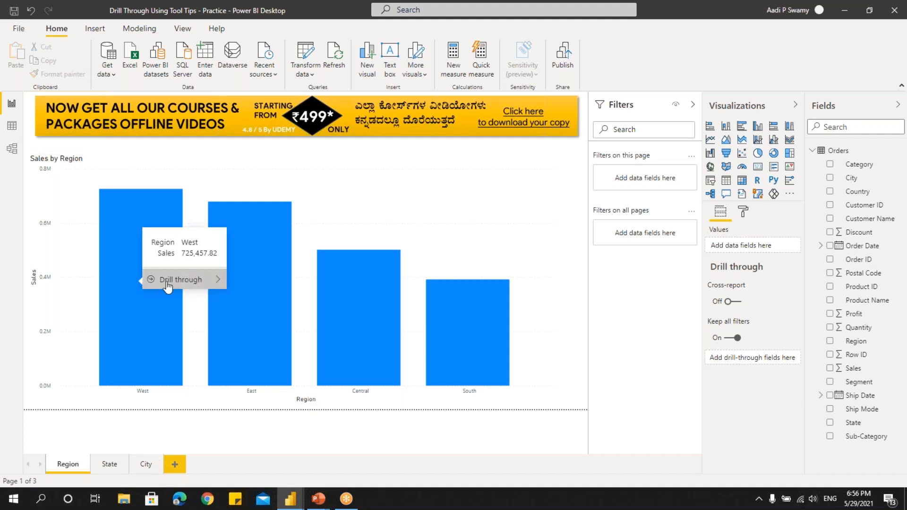
mouse_move(208, 281)
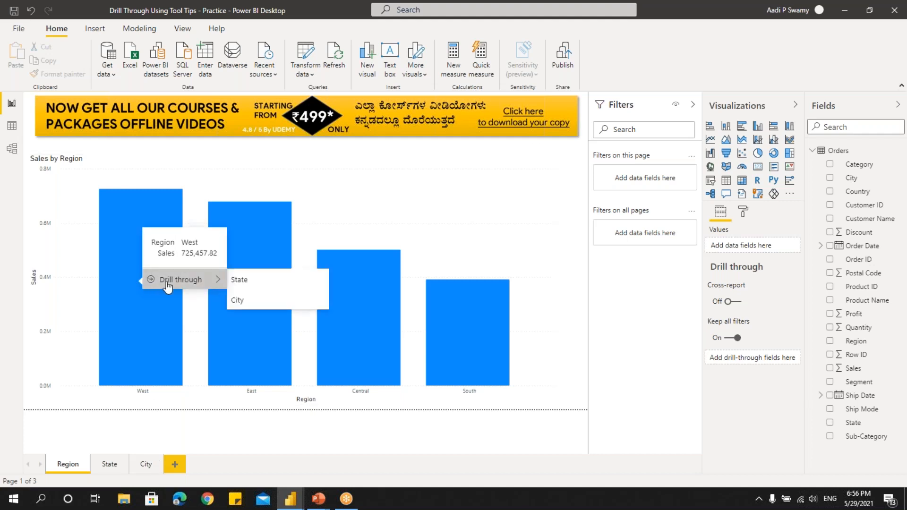
click(256, 284)
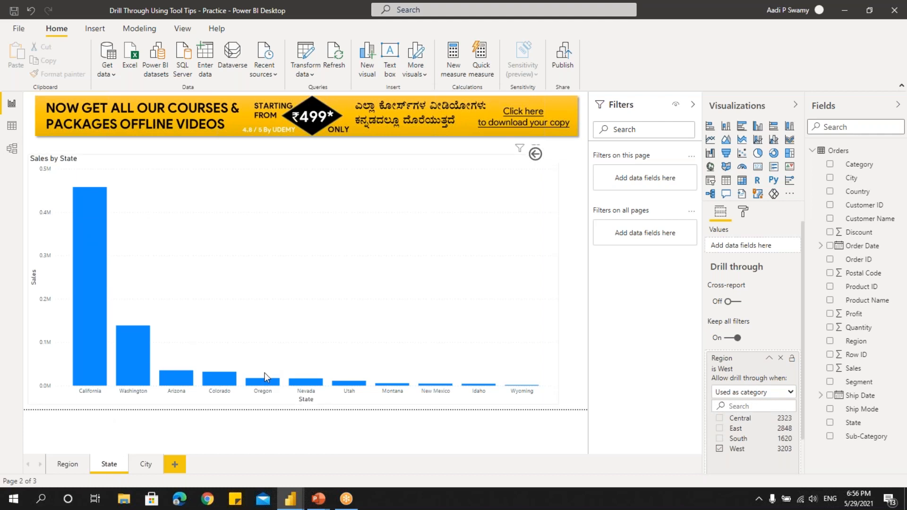
Drill through from the California bar to the City page using its tooltip, and return to the Region page
mouse_move(95, 268)
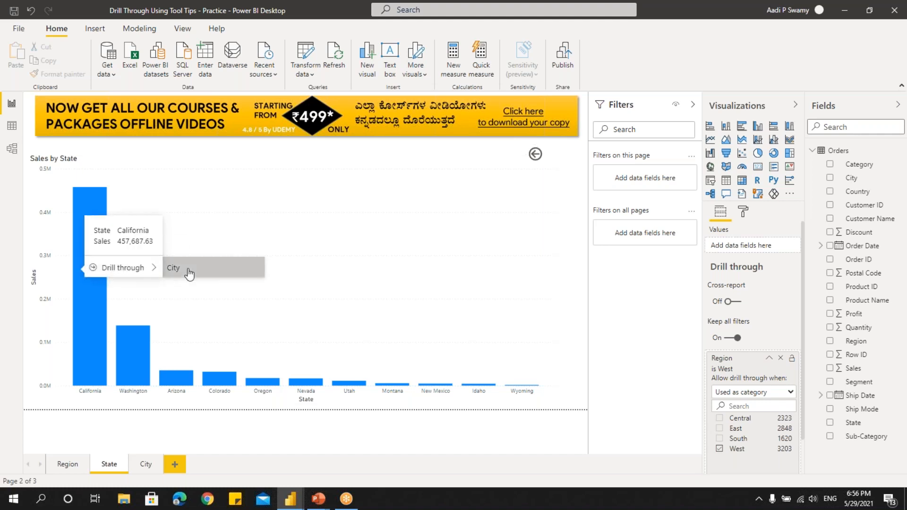
click(189, 273)
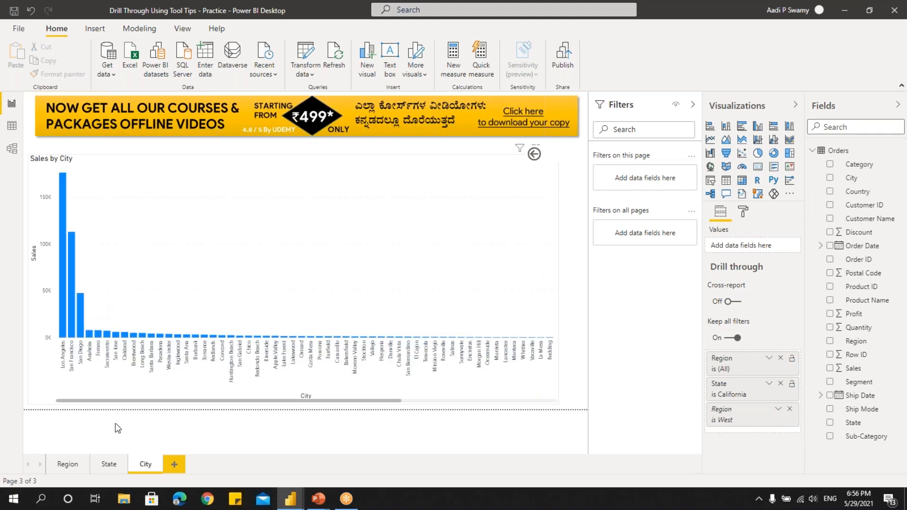
click(67, 463)
mouse_move(181, 328)
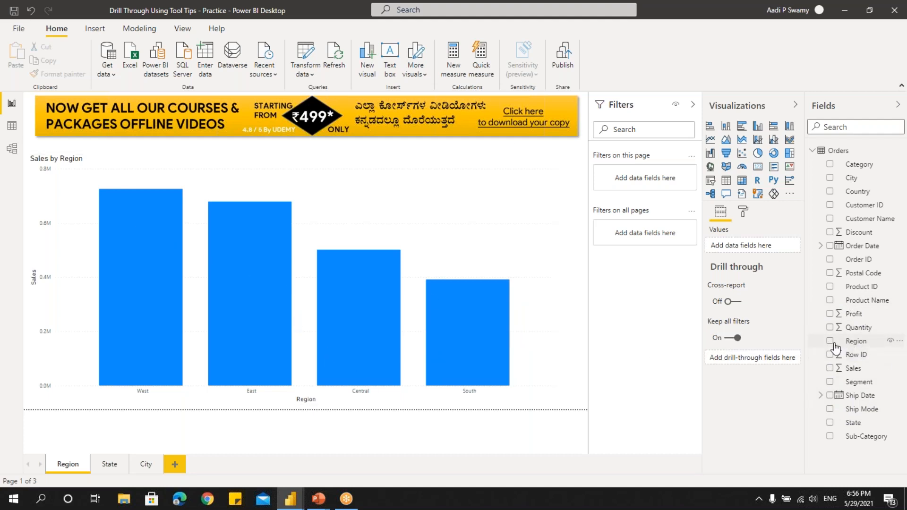
Create a hierarchy from the Region field in the Orders table and expand it
click(899, 343)
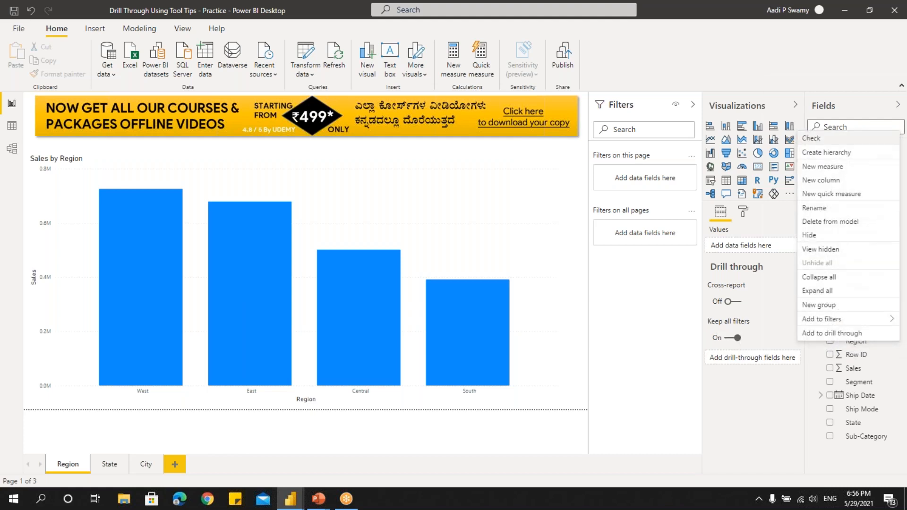
click(826, 153)
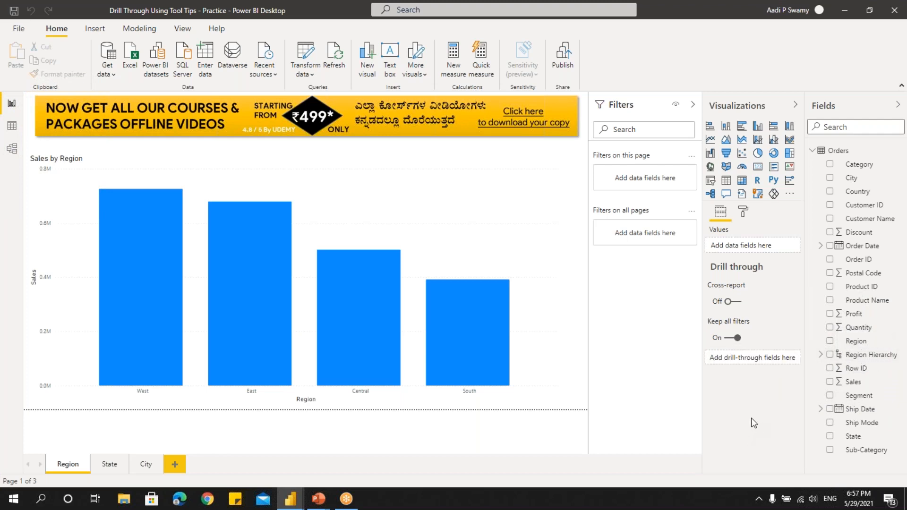
click(820, 354)
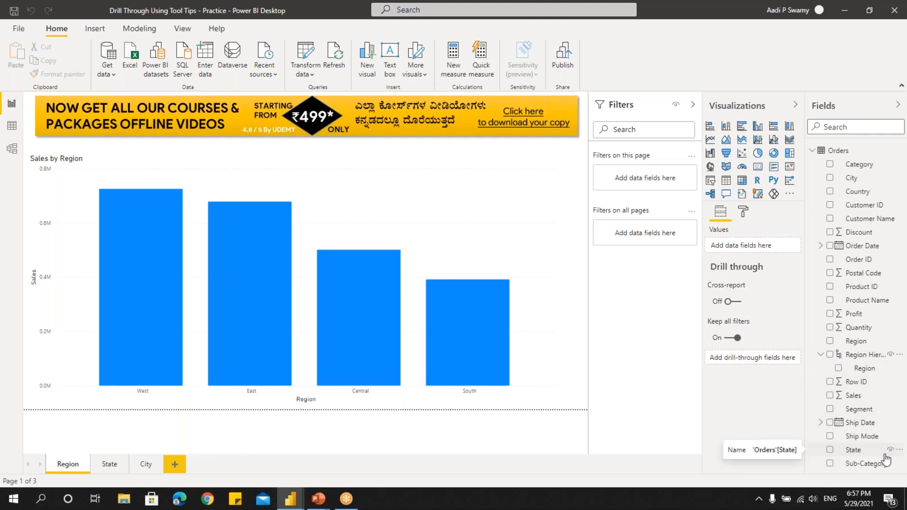
Add the State field and the City field to the Region Hierarchy as its lower levels
click(899, 451)
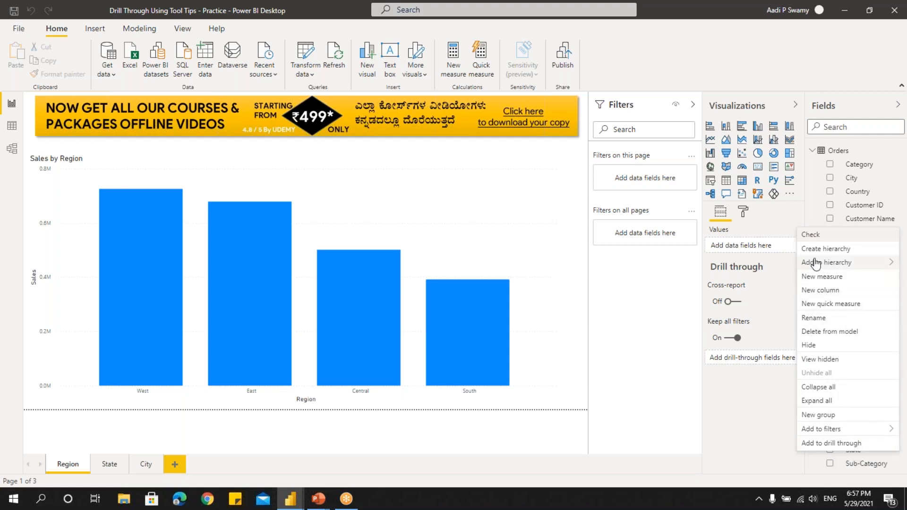
mouse_move(814, 265)
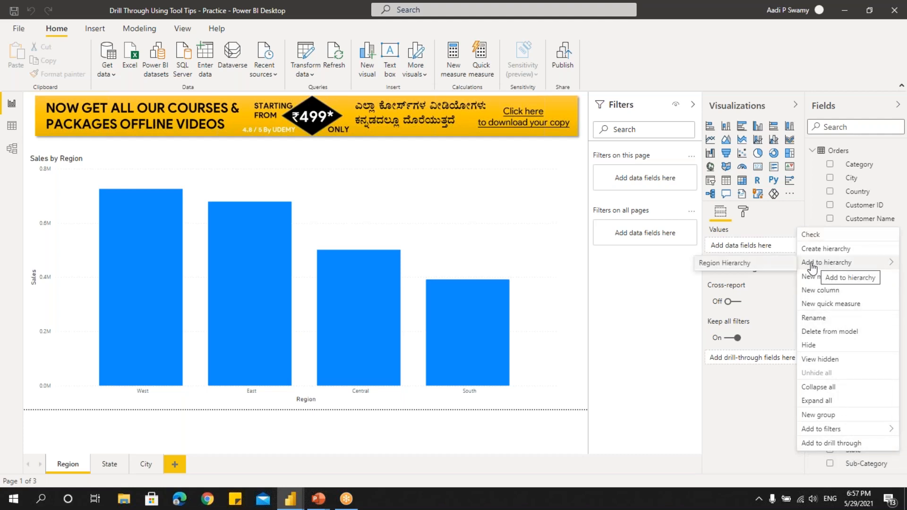
click(752, 264)
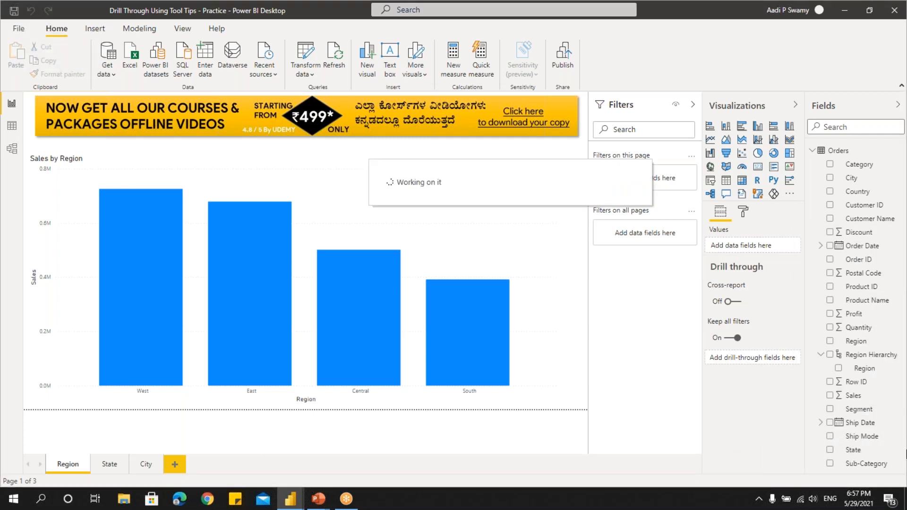
scroll(873, 375, down, 1)
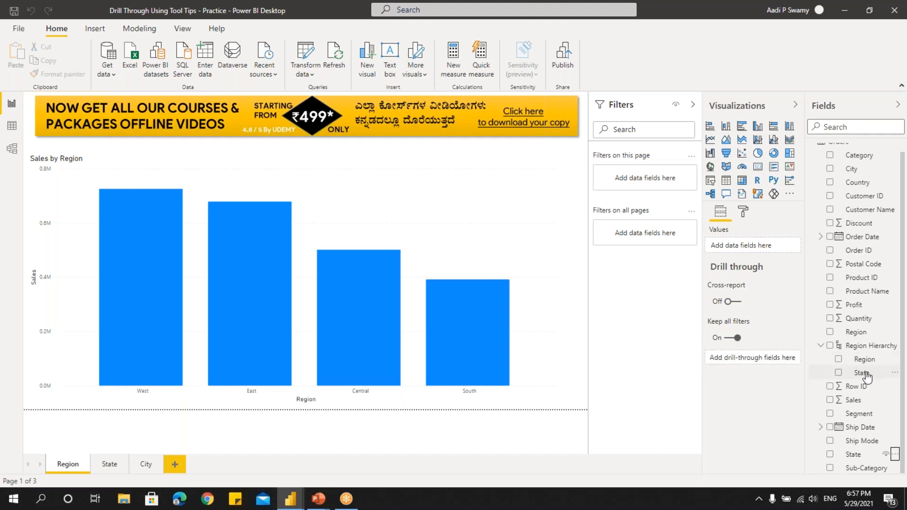
scroll(855, 213, up, 1)
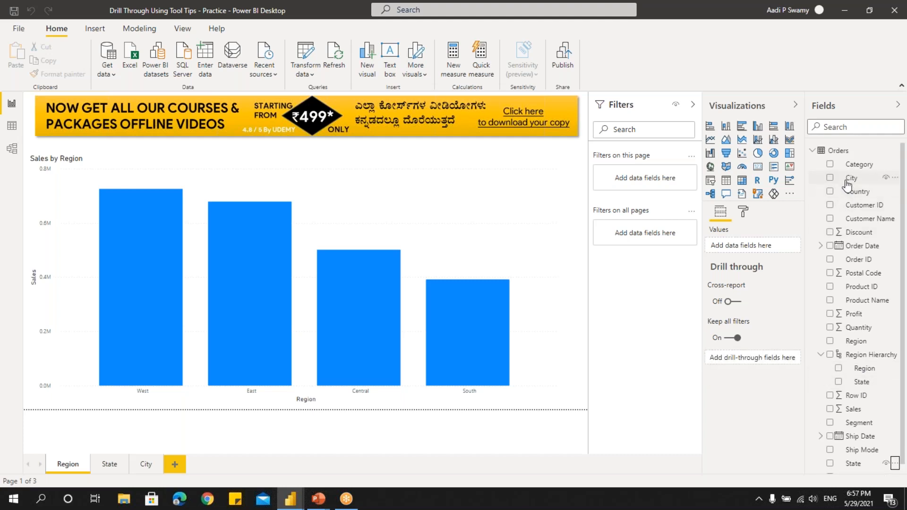
click(894, 178)
mouse_move(820, 214)
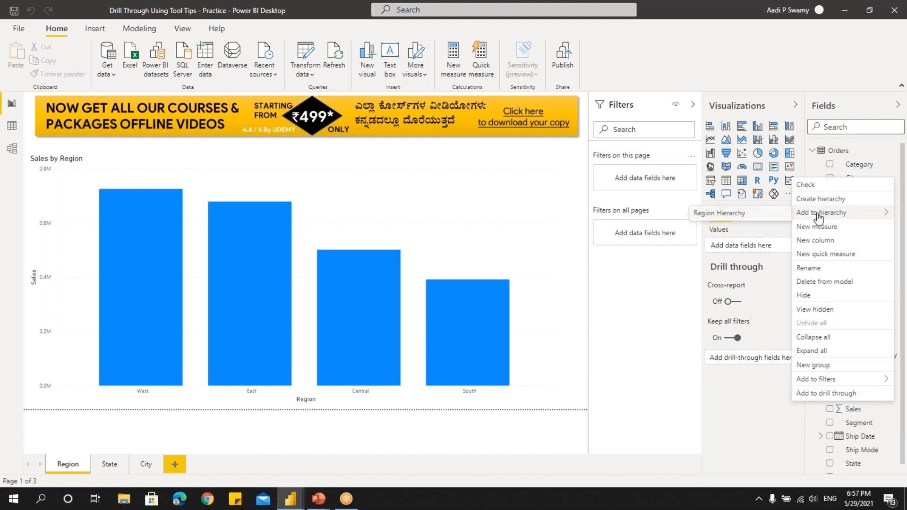
click(752, 215)
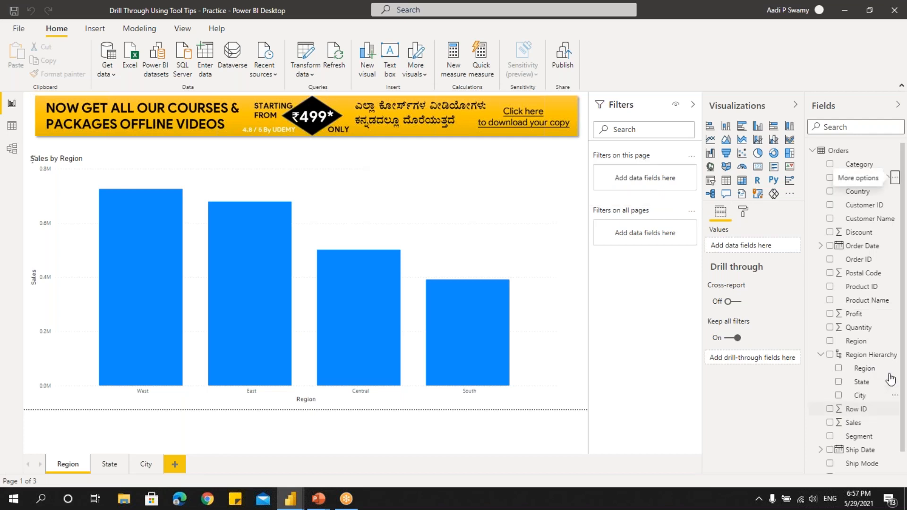
scroll(890, 379, down, 1)
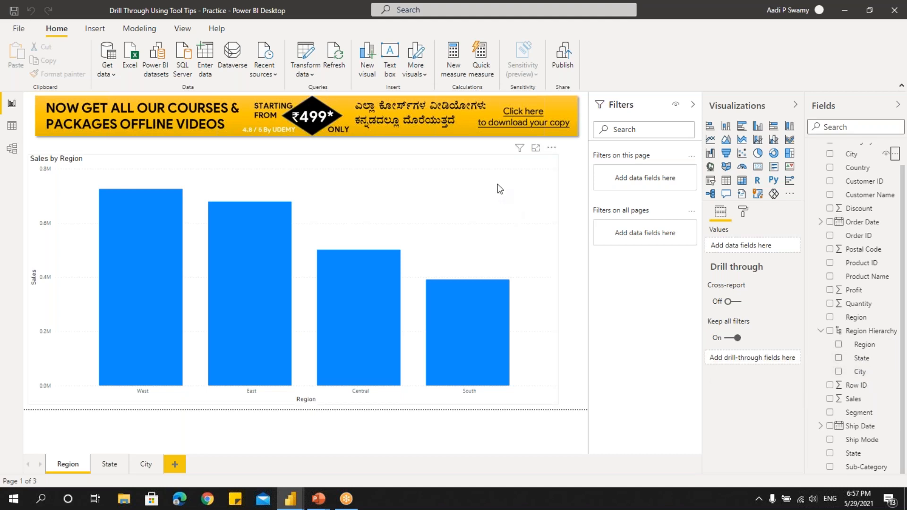
Replace the Region field on the axis of the Region page's chart with the Region Hierarchy
click(512, 246)
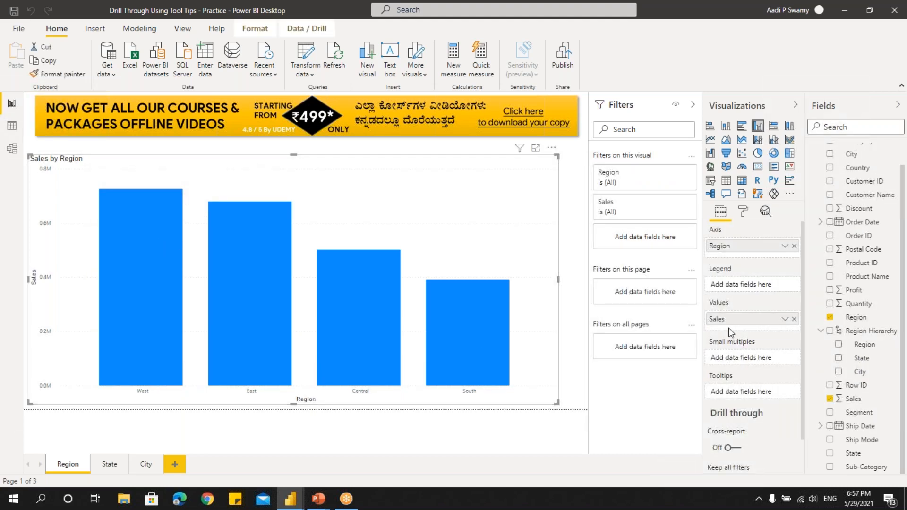
click(794, 246)
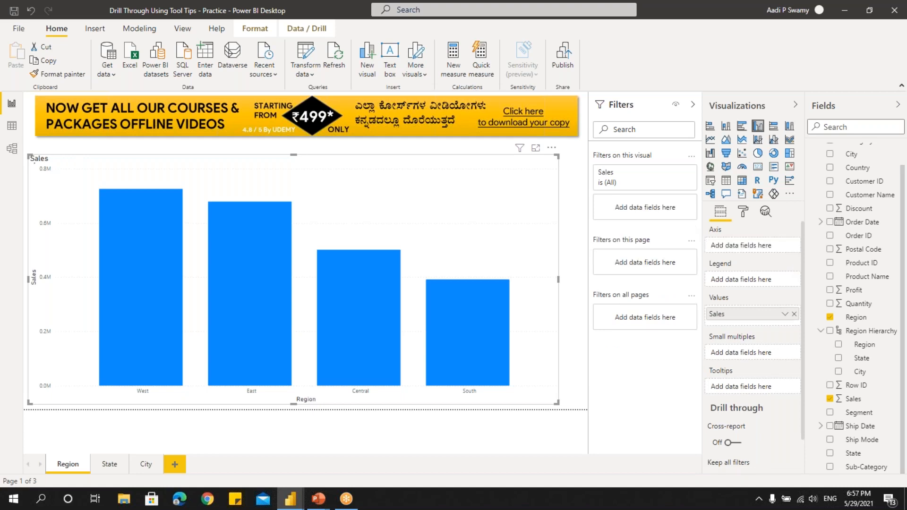
drag(849, 330, 739, 254)
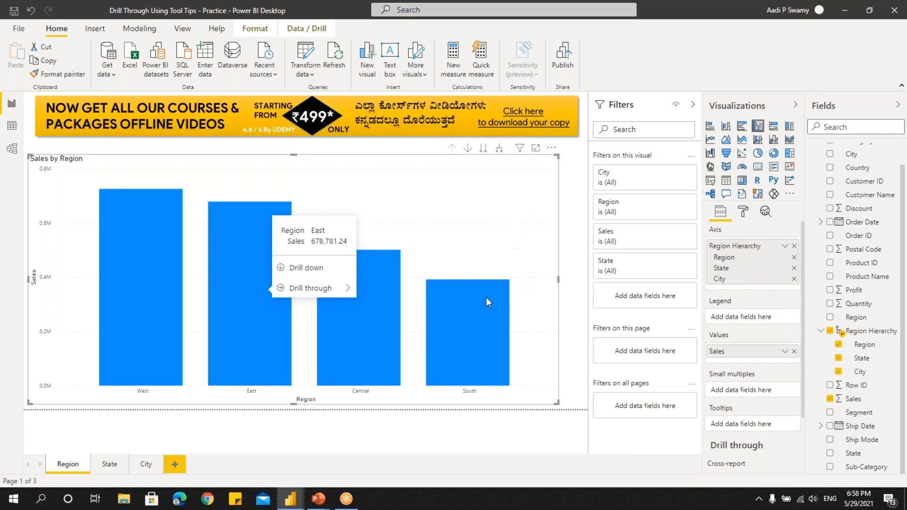
Compare the drill options in the West bar's tooltip with those in its context menu
mouse_move(135, 239)
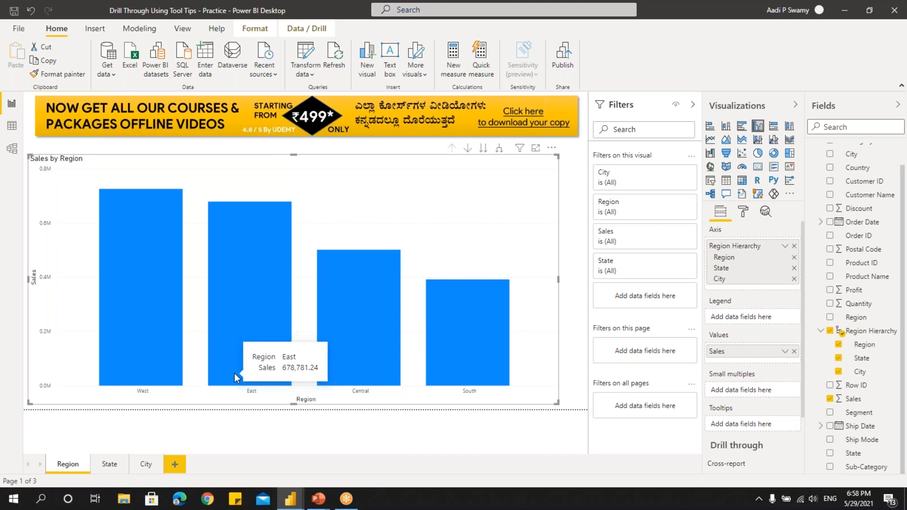
right_click(150, 226)
mouse_move(197, 324)
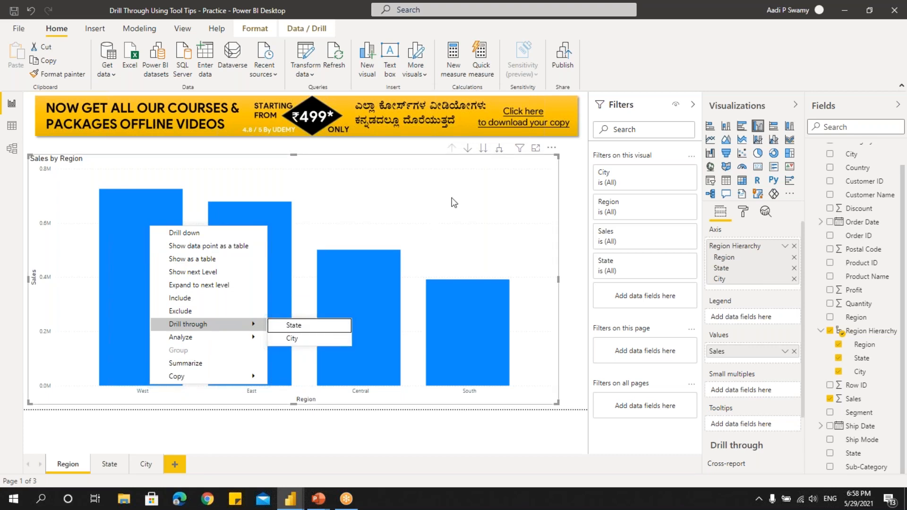
click(478, 173)
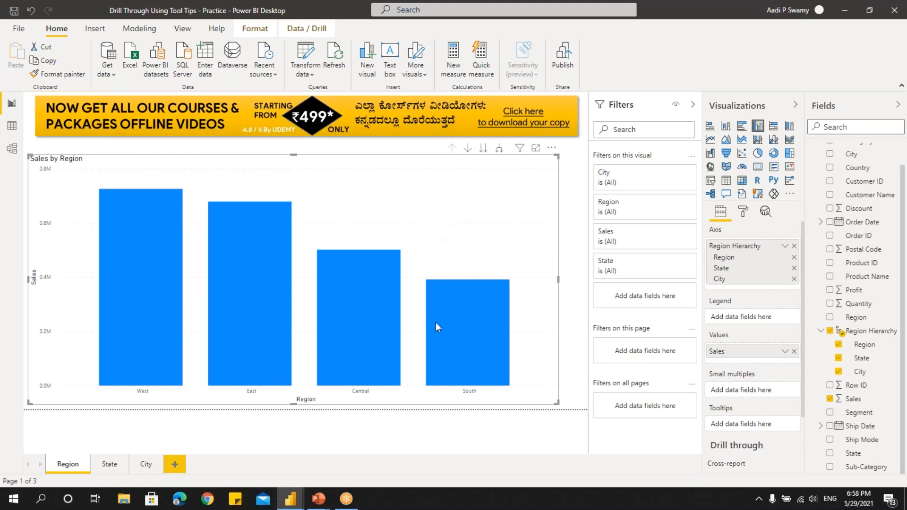
Drill down through tooltips from the West bar to its states and from the California bar to its cities
mouse_move(135, 256)
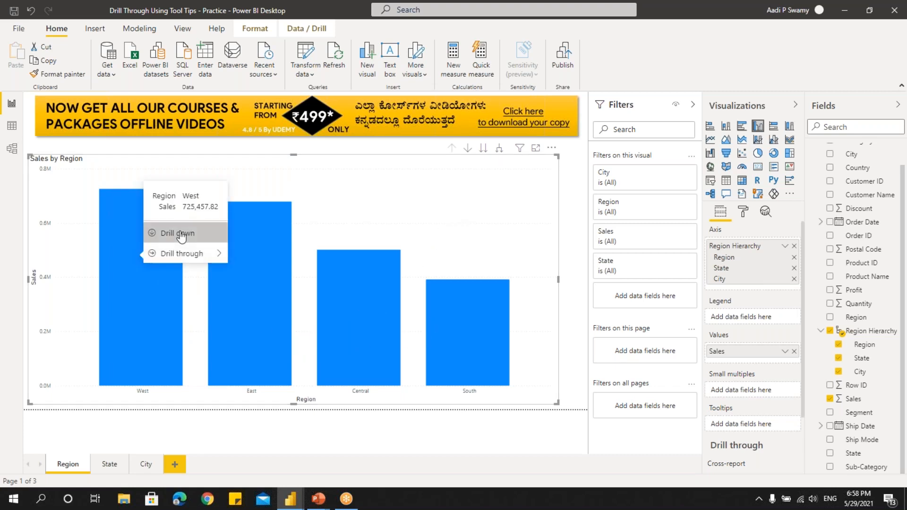
click(180, 234)
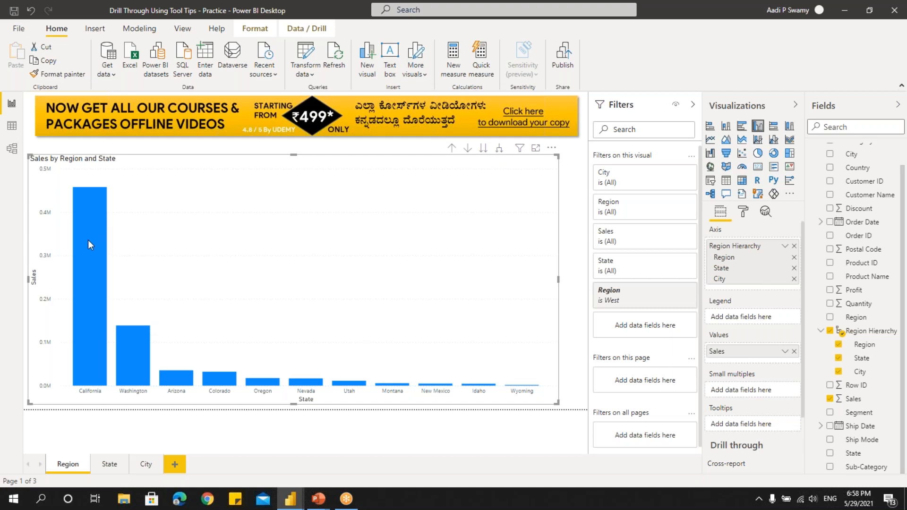
mouse_move(88, 240)
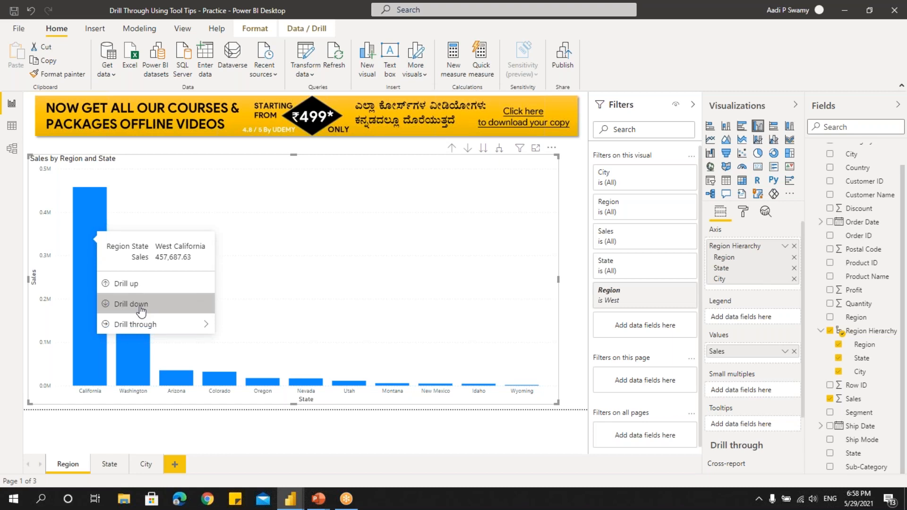
click(140, 308)
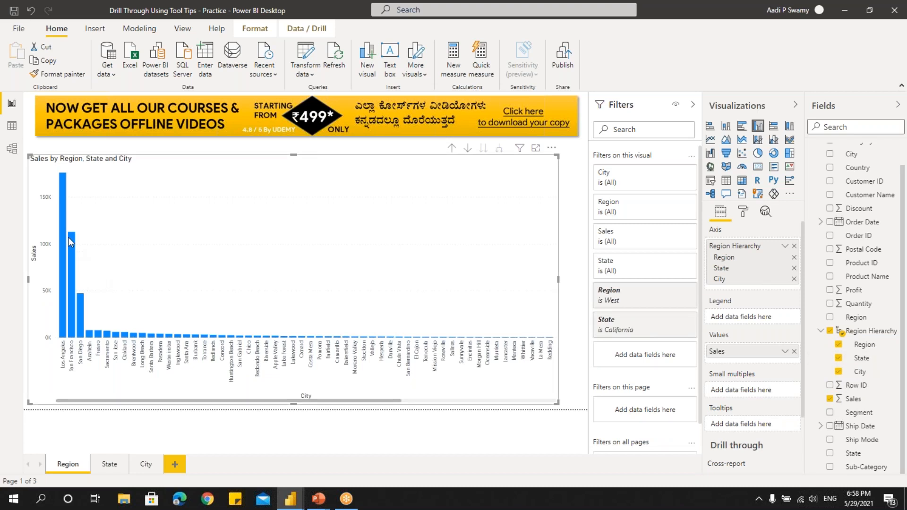
Drill up through tooltips from the city level to the state and region levels, and check the East bar's tooltip
mouse_move(64, 214)
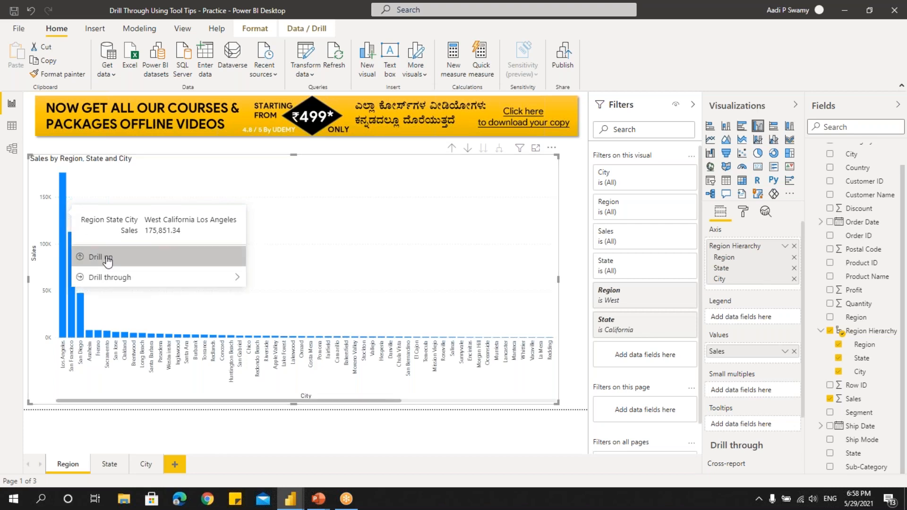
click(108, 259)
mouse_move(91, 232)
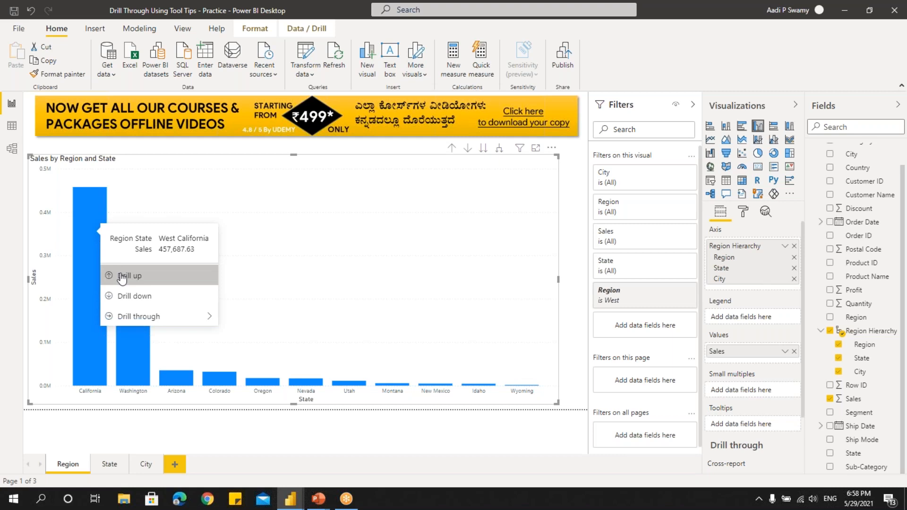
click(122, 278)
mouse_move(278, 303)
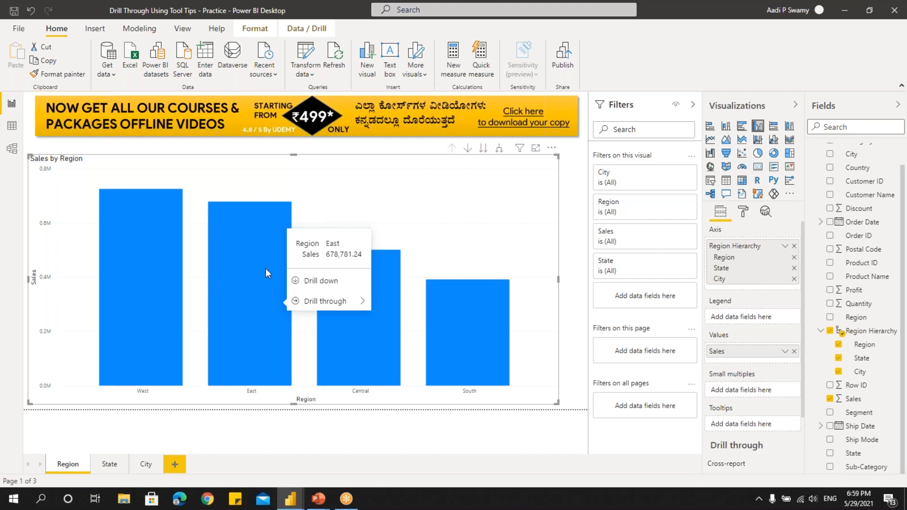
mouse_move(298, 242)
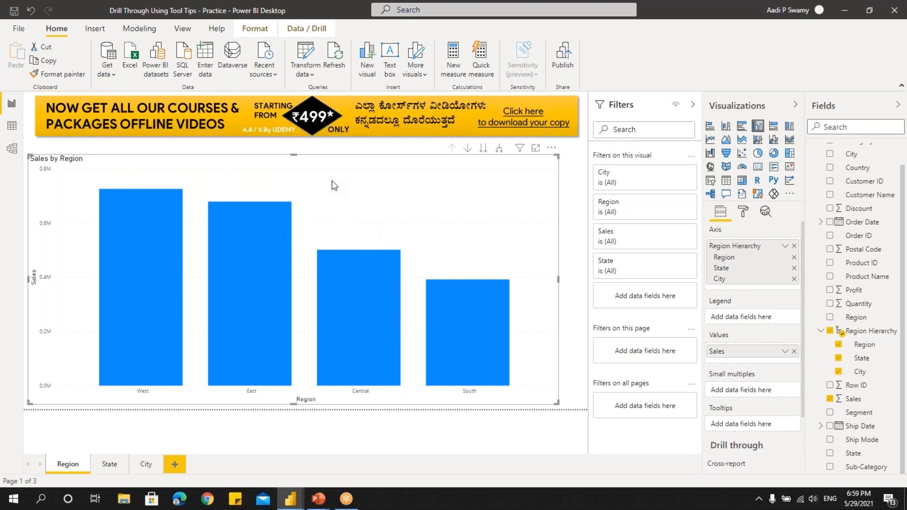
Switch to the running PowerPoint slide show
mouse_move(326, 497)
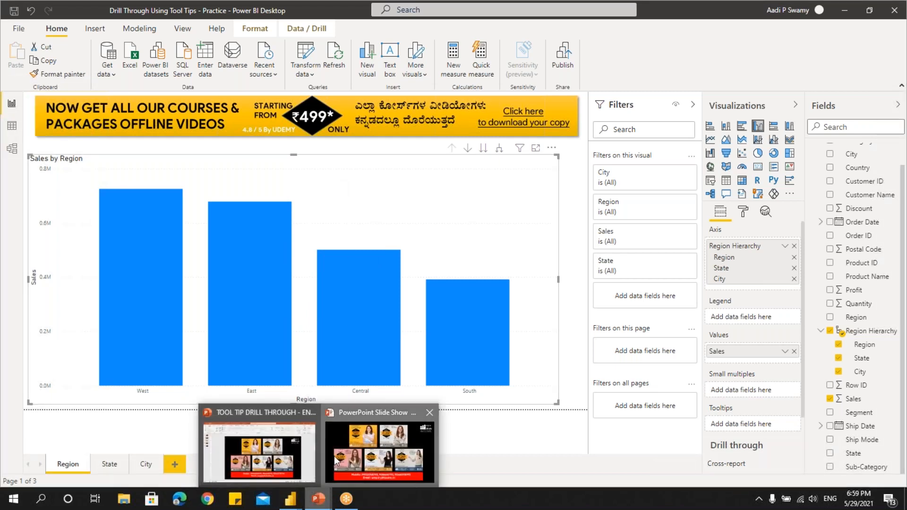
click(335, 460)
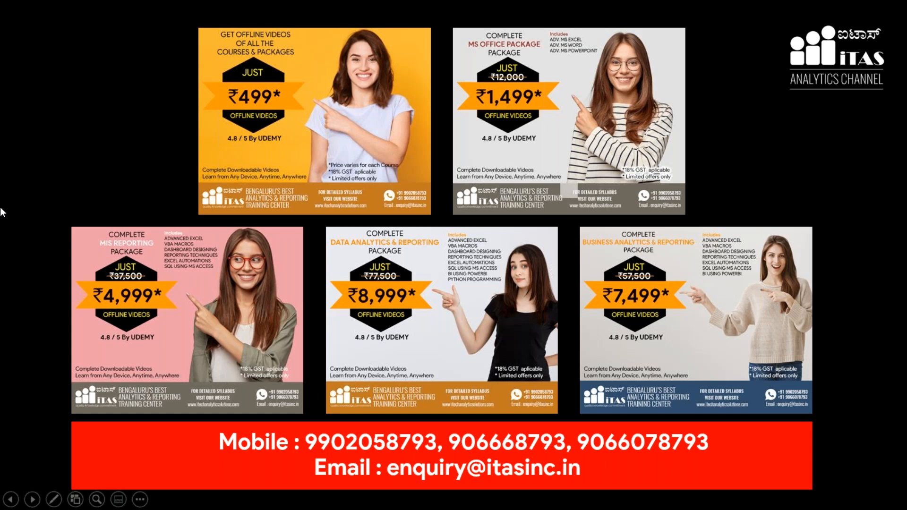